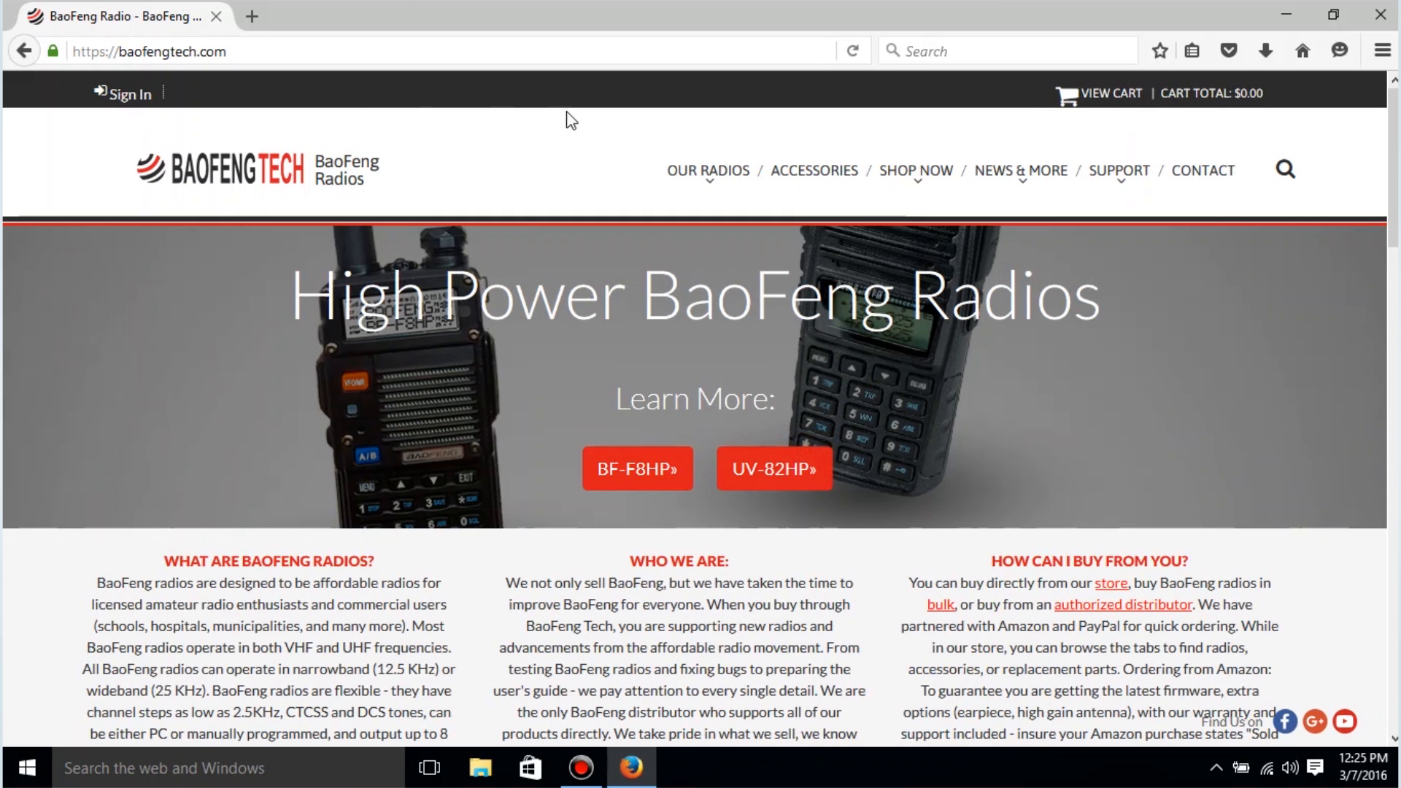
Download the BTECH UV-2501+220 Programming Software from the site's support software page, save the zip file, and close the browser.
mouse_move(1119, 171)
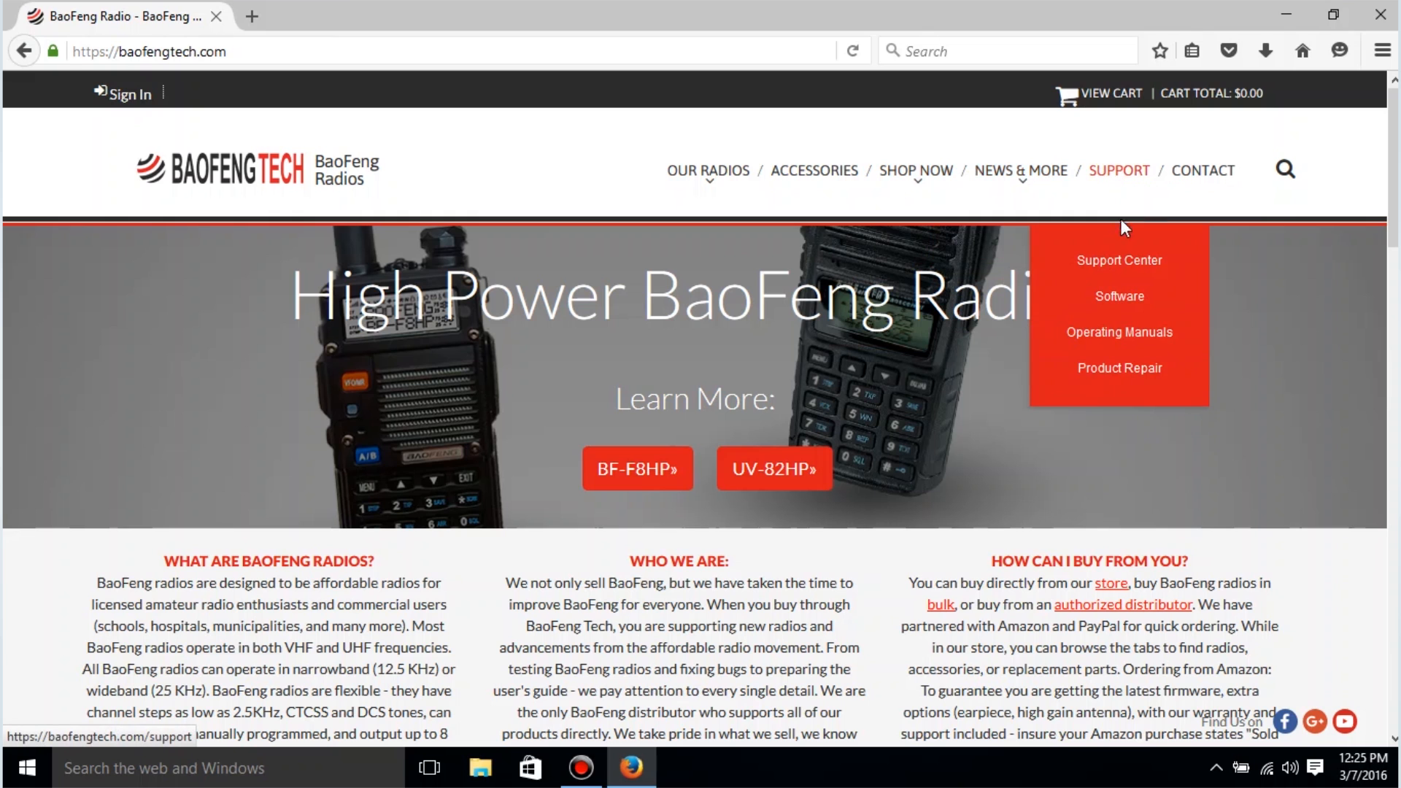
click(1121, 294)
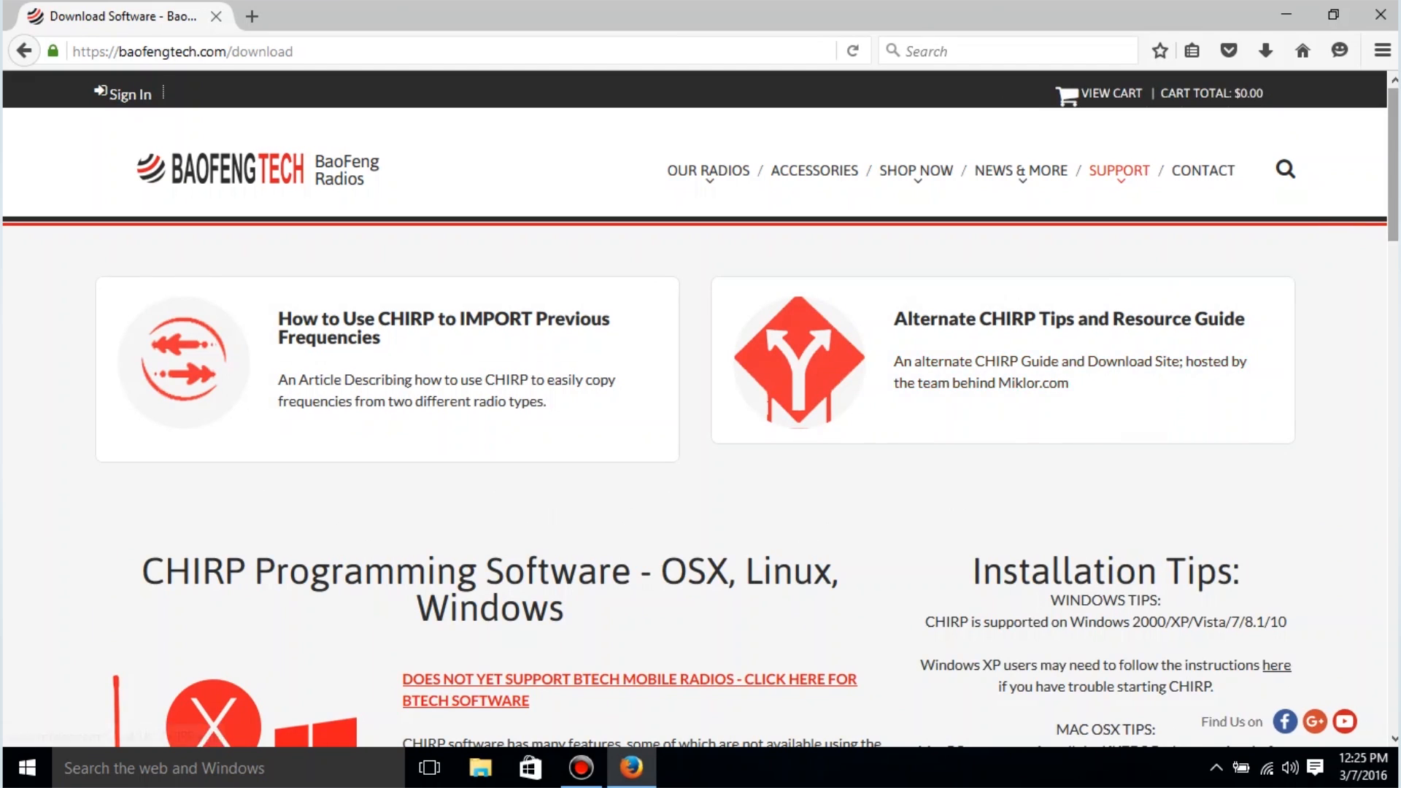
scroll(1121, 302, down, 3)
scroll(701, 409, down, 10)
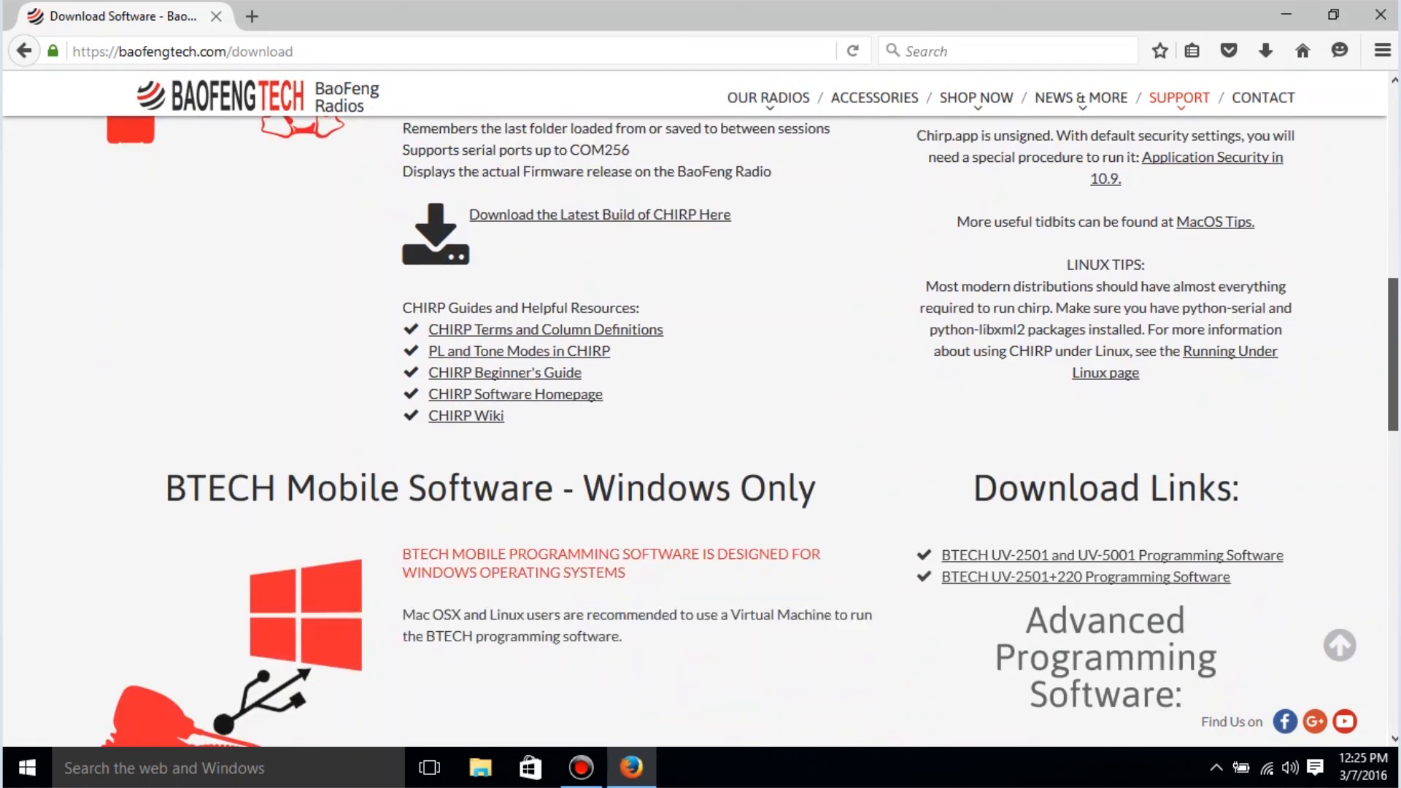
scroll(1208, 238, down, 2)
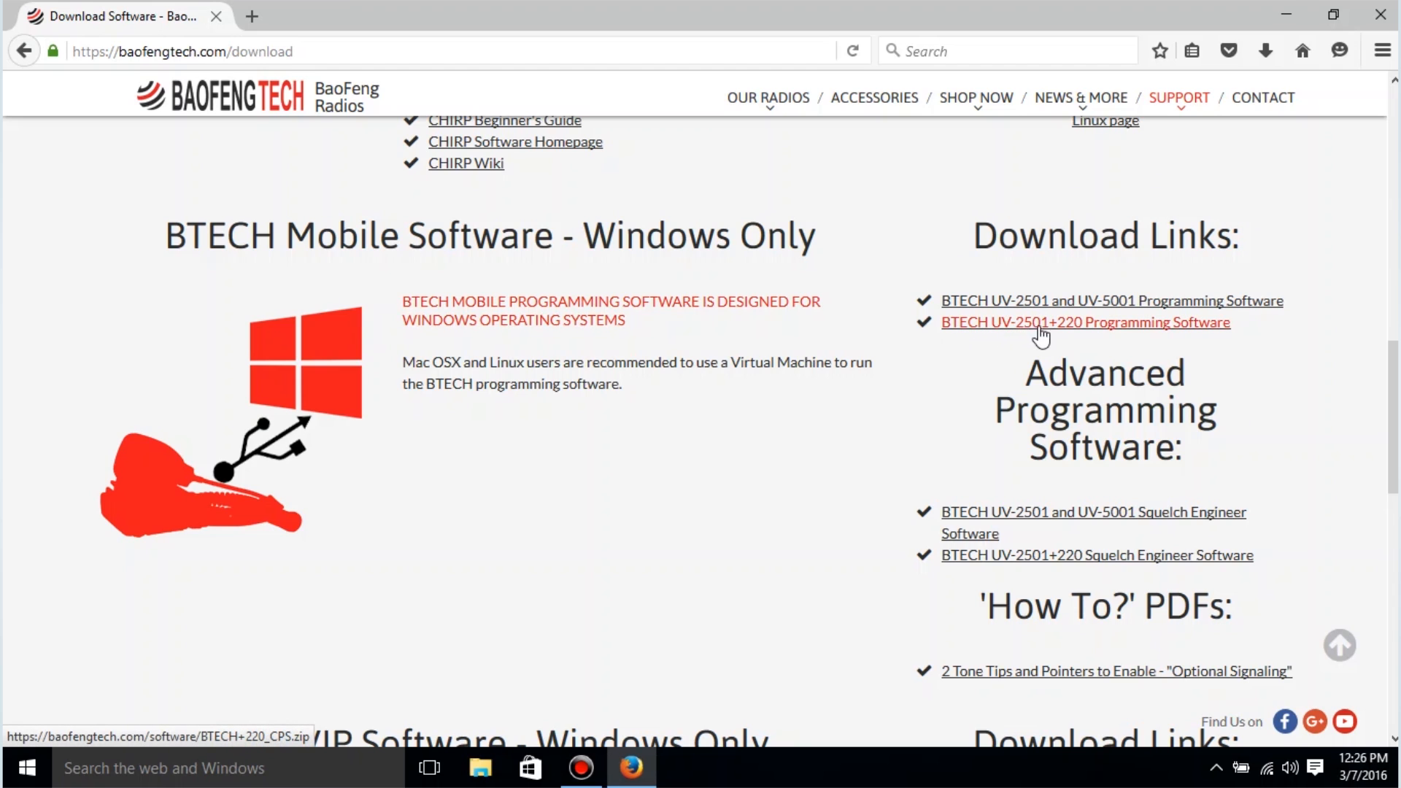
click(1116, 331)
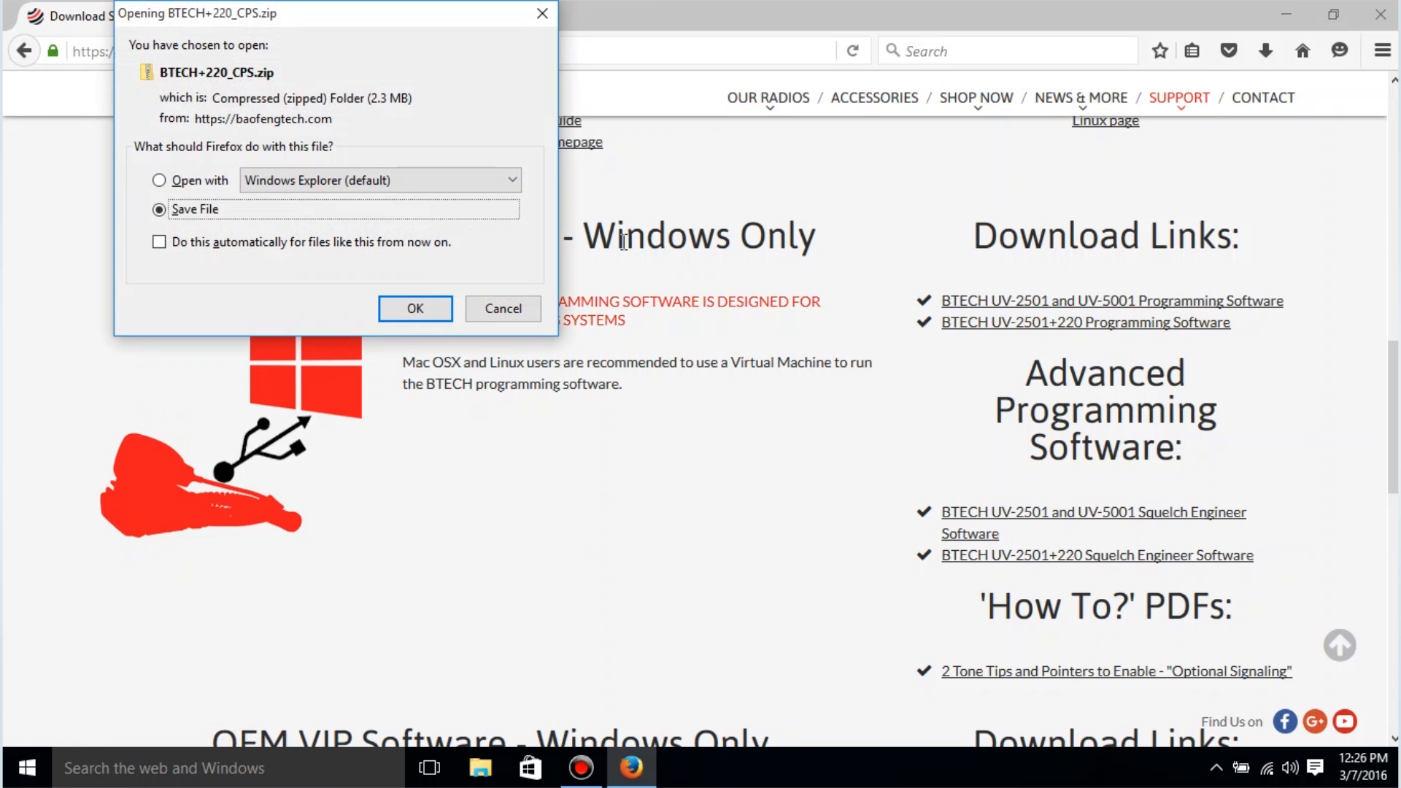
click(420, 310)
click(420, 310)
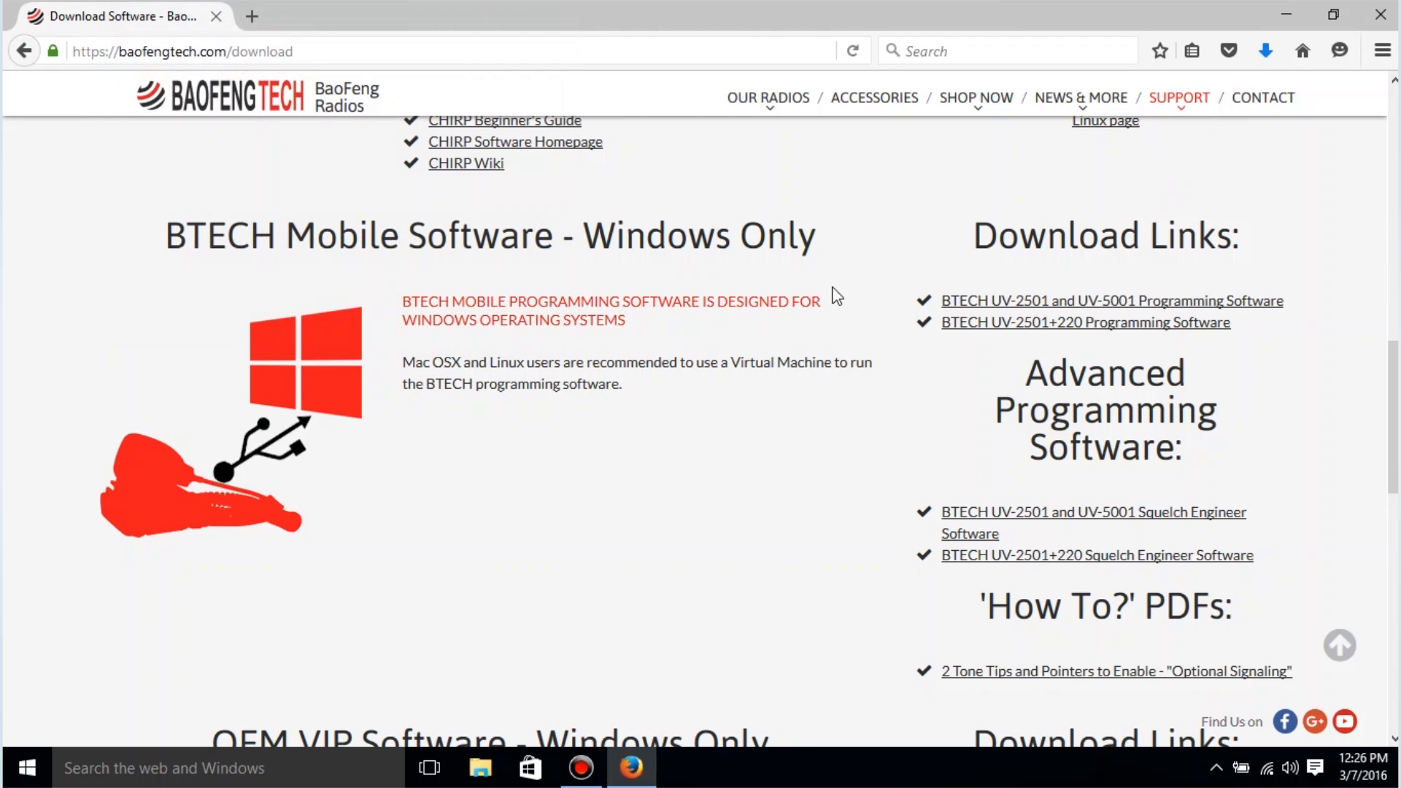
click(1384, 10)
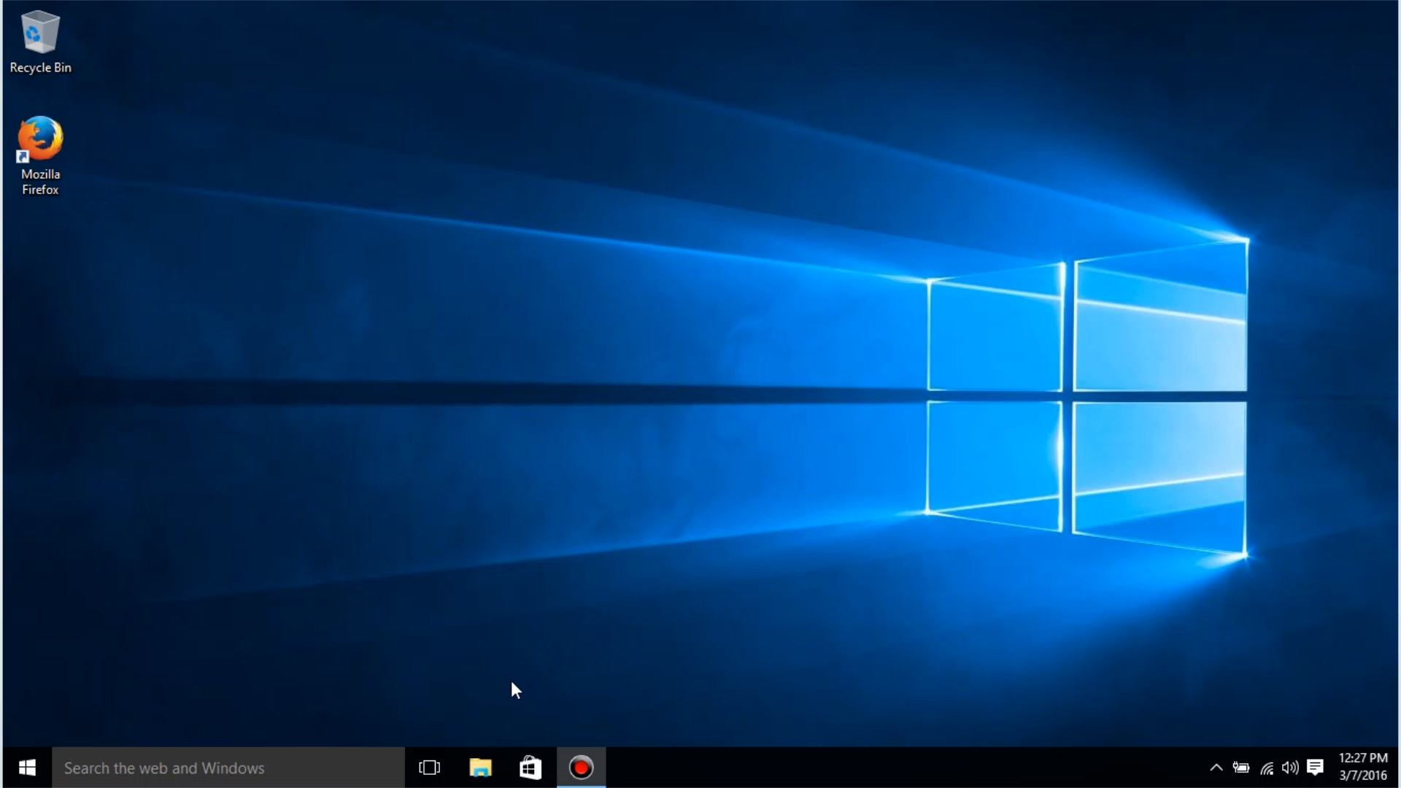
Extract the BTECH+220_CPS zip in the Downloads folder to the default destination, showing the extracted files when complete.
click(482, 768)
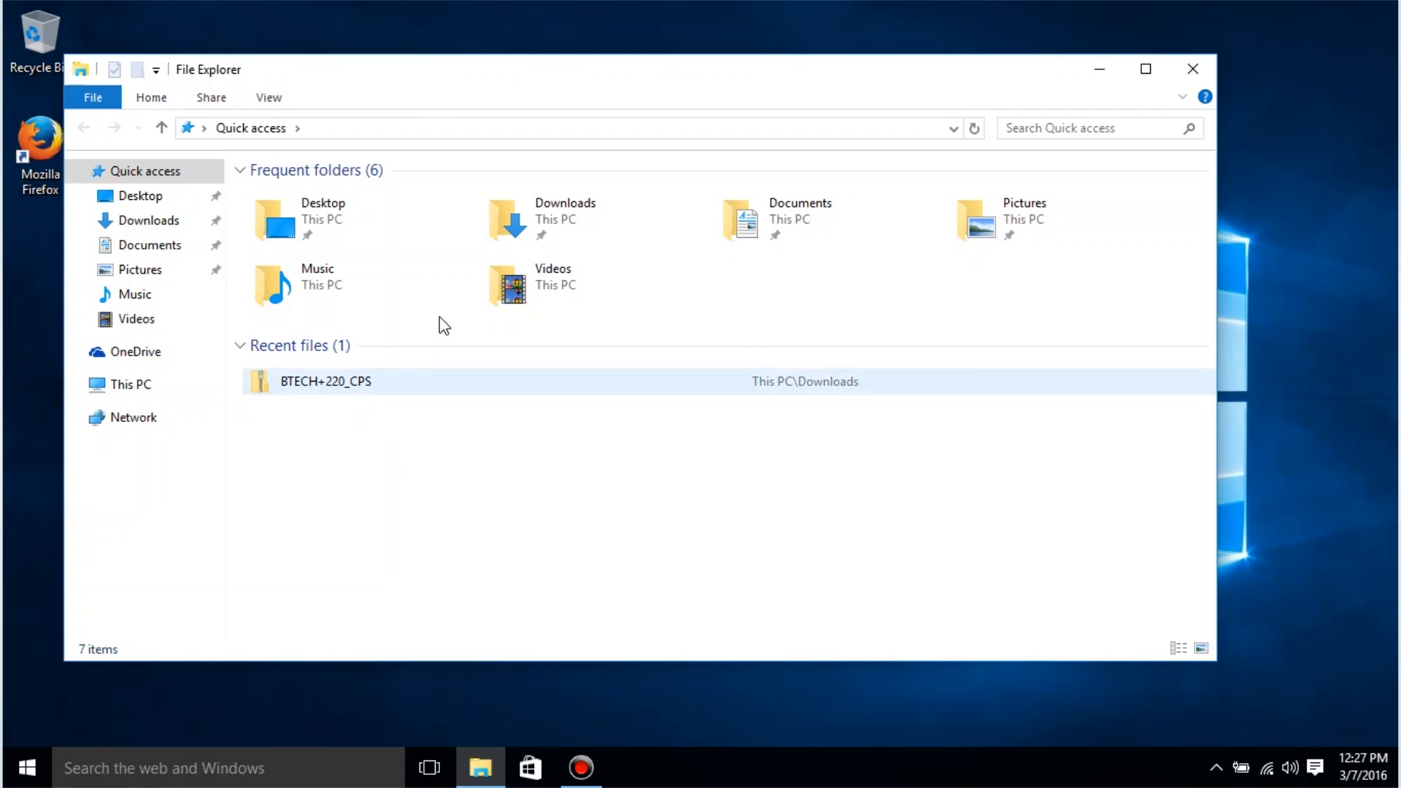
click(564, 200)
double_click(567, 212)
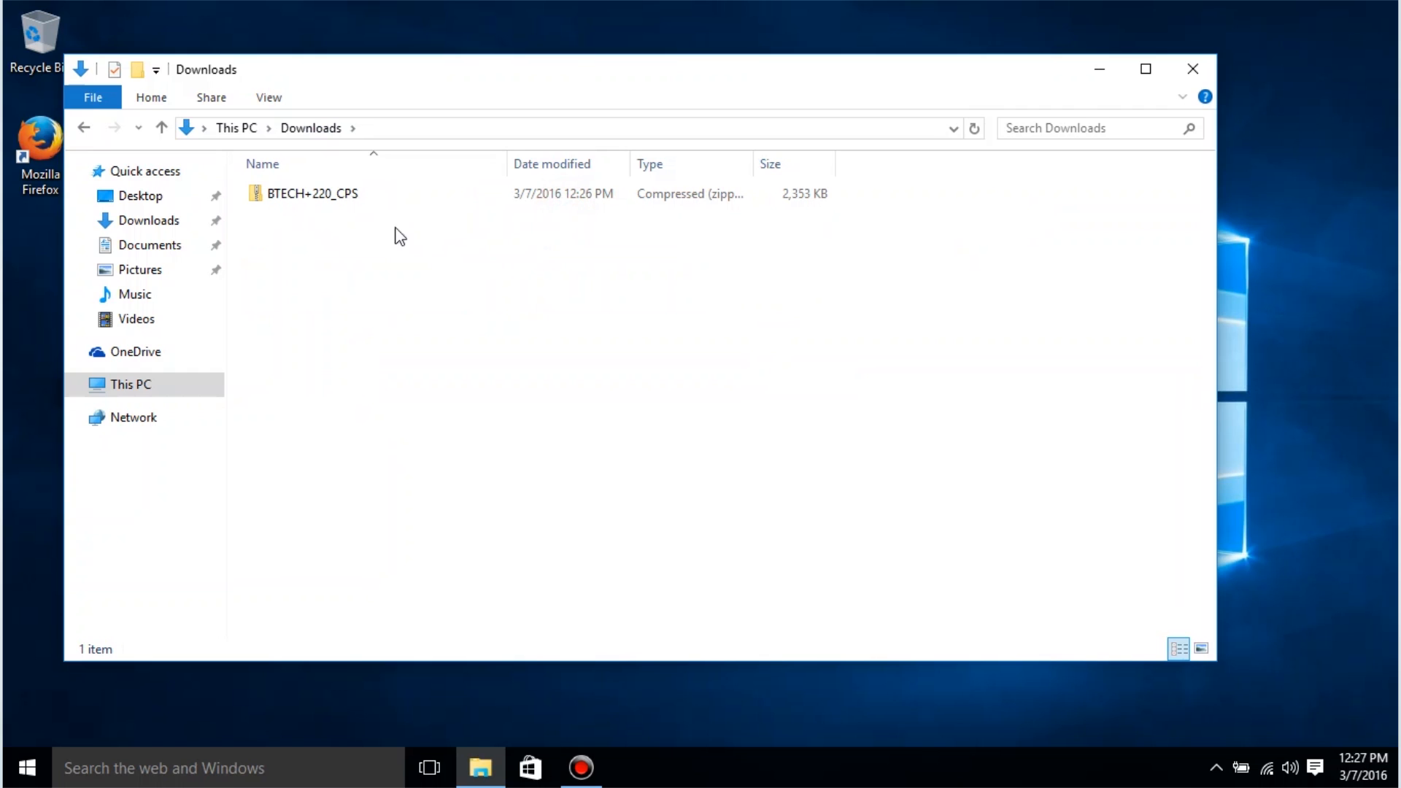
click(292, 196)
right_click(292, 195)
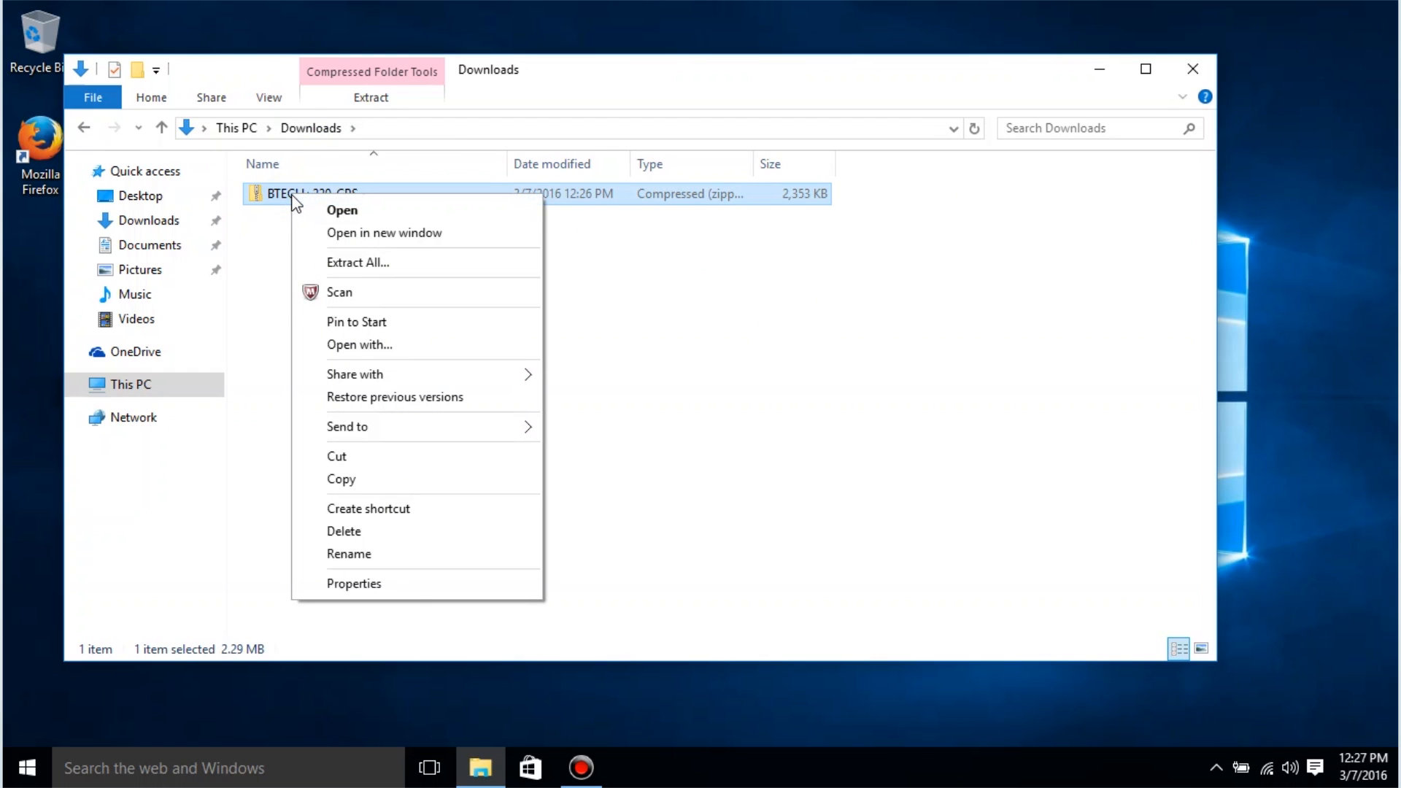
click(337, 262)
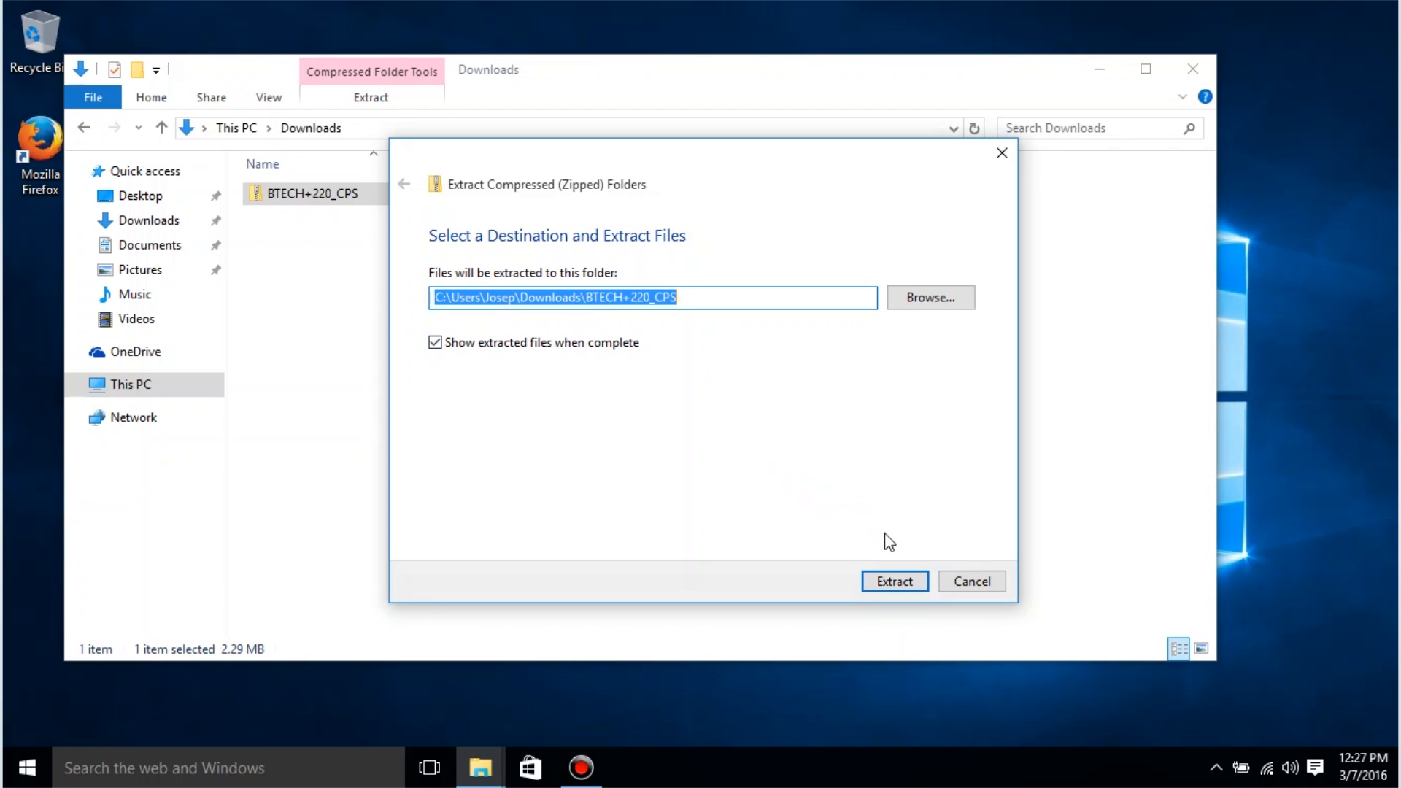
click(902, 577)
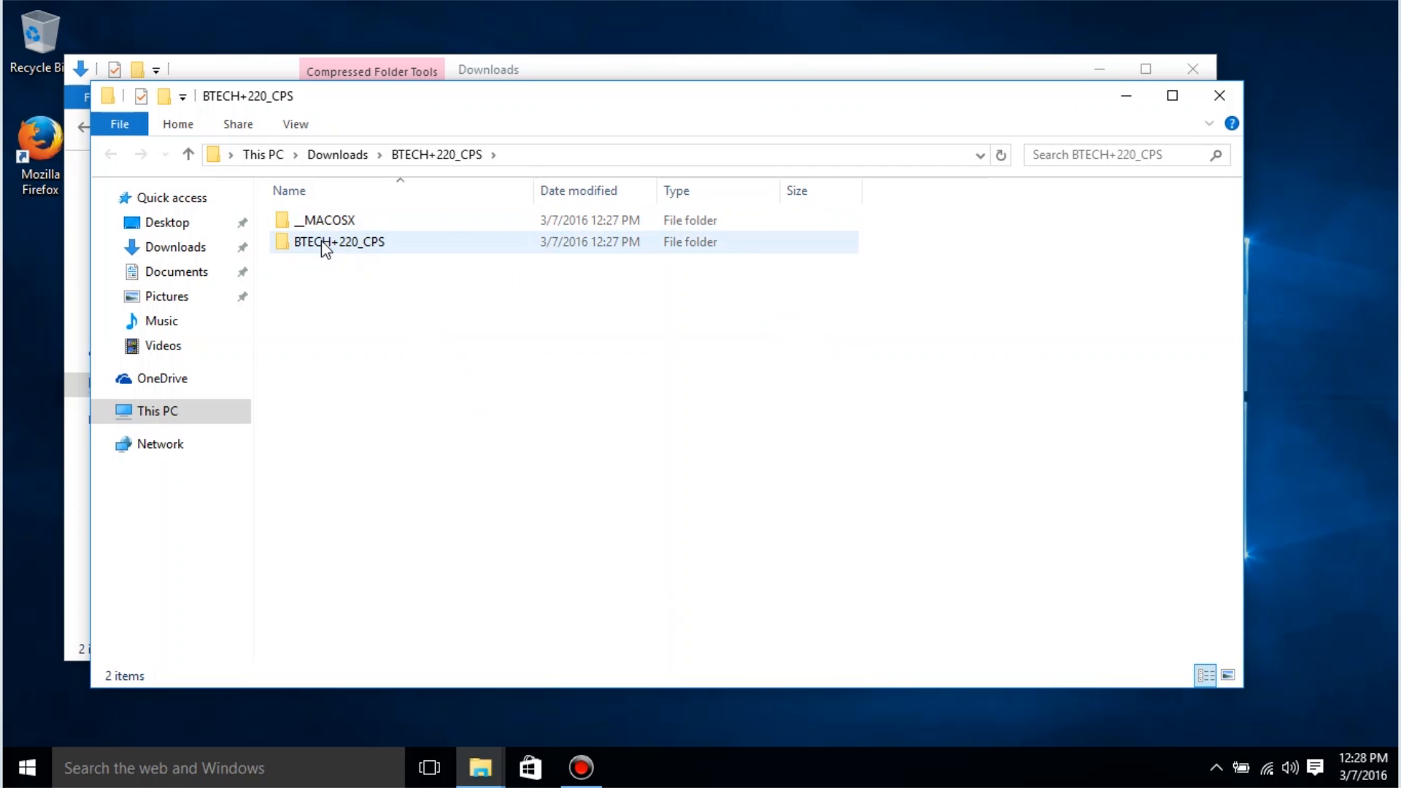
Install BTECH2501(+220)_CPS from the extracted setup program with the default directory and program group, and close the folder windows.
double_click(322, 244)
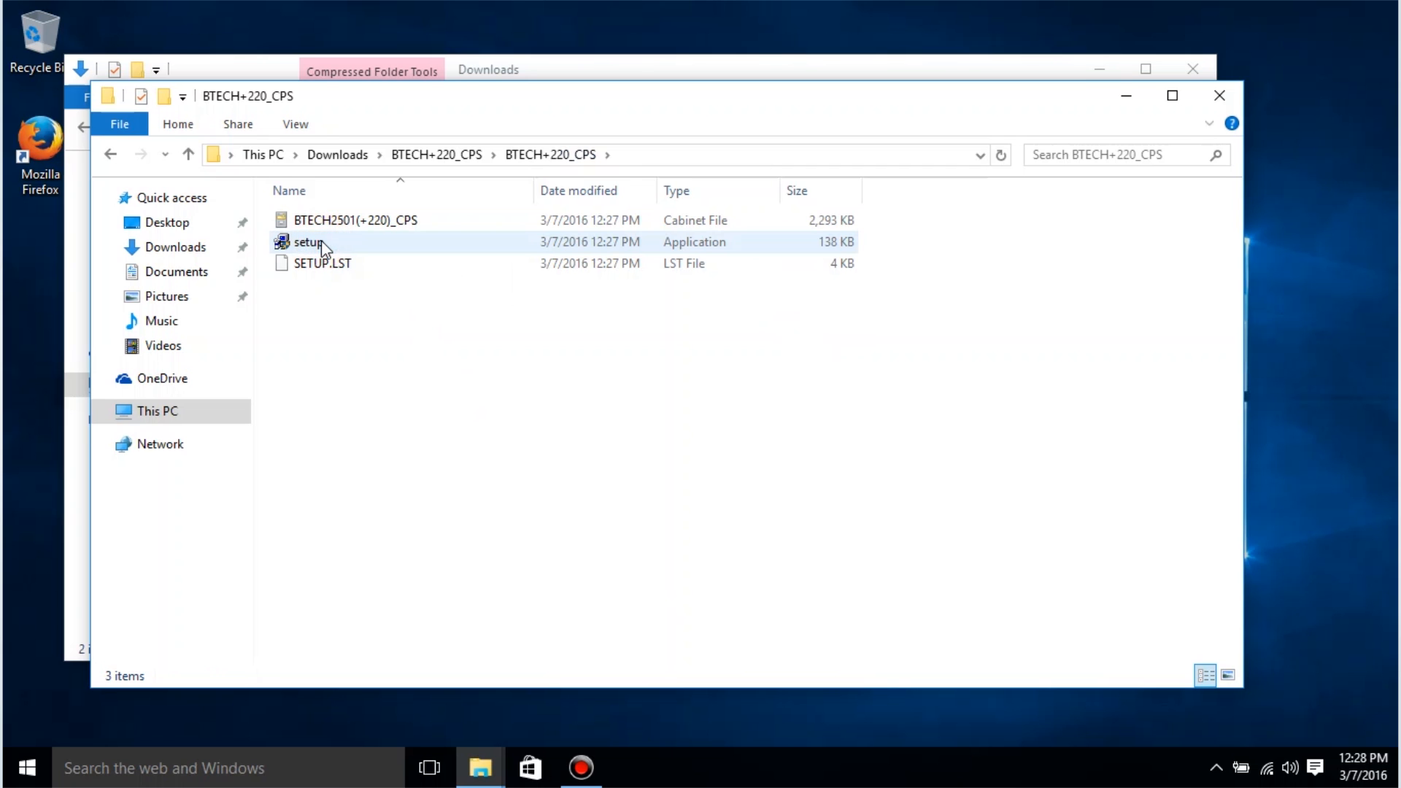
click(321, 241)
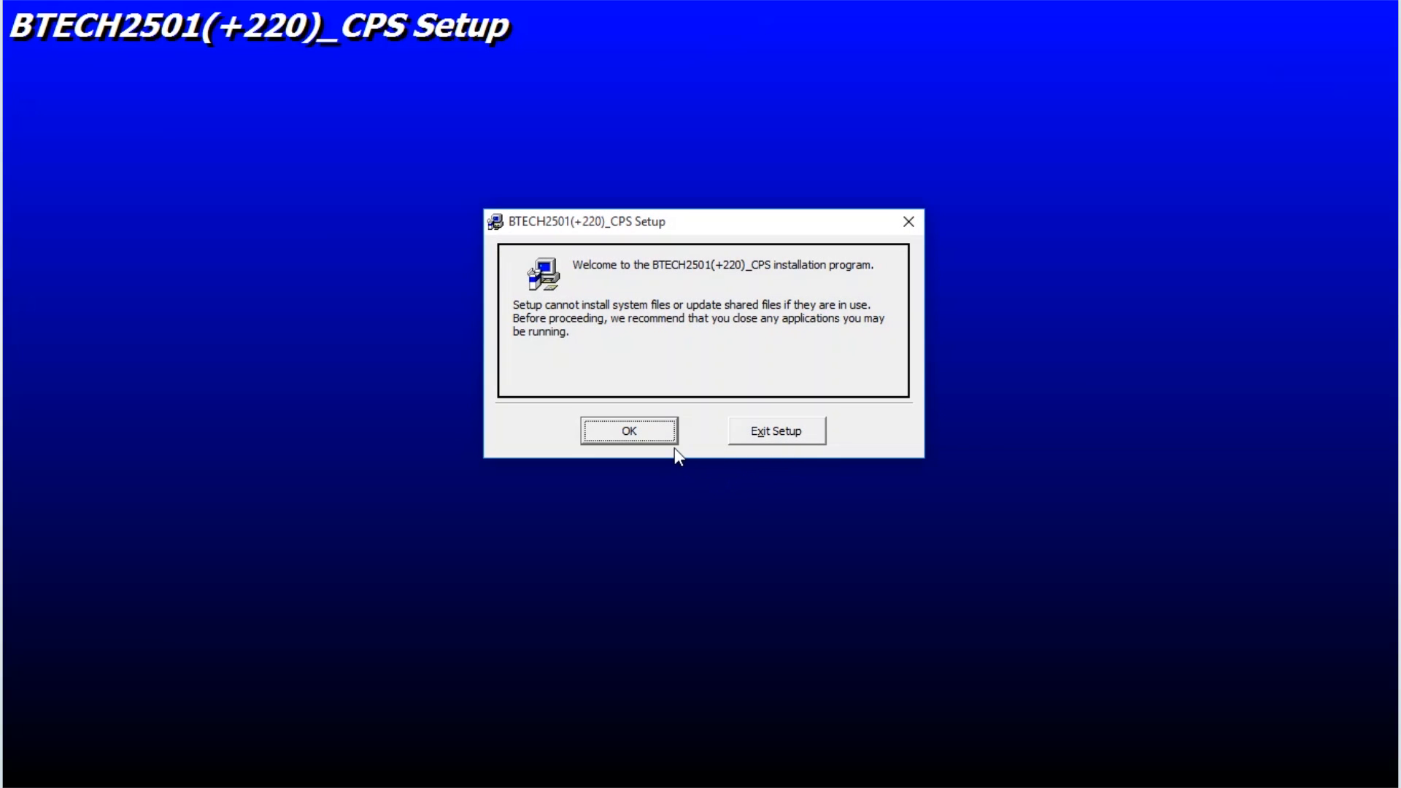
click(639, 432)
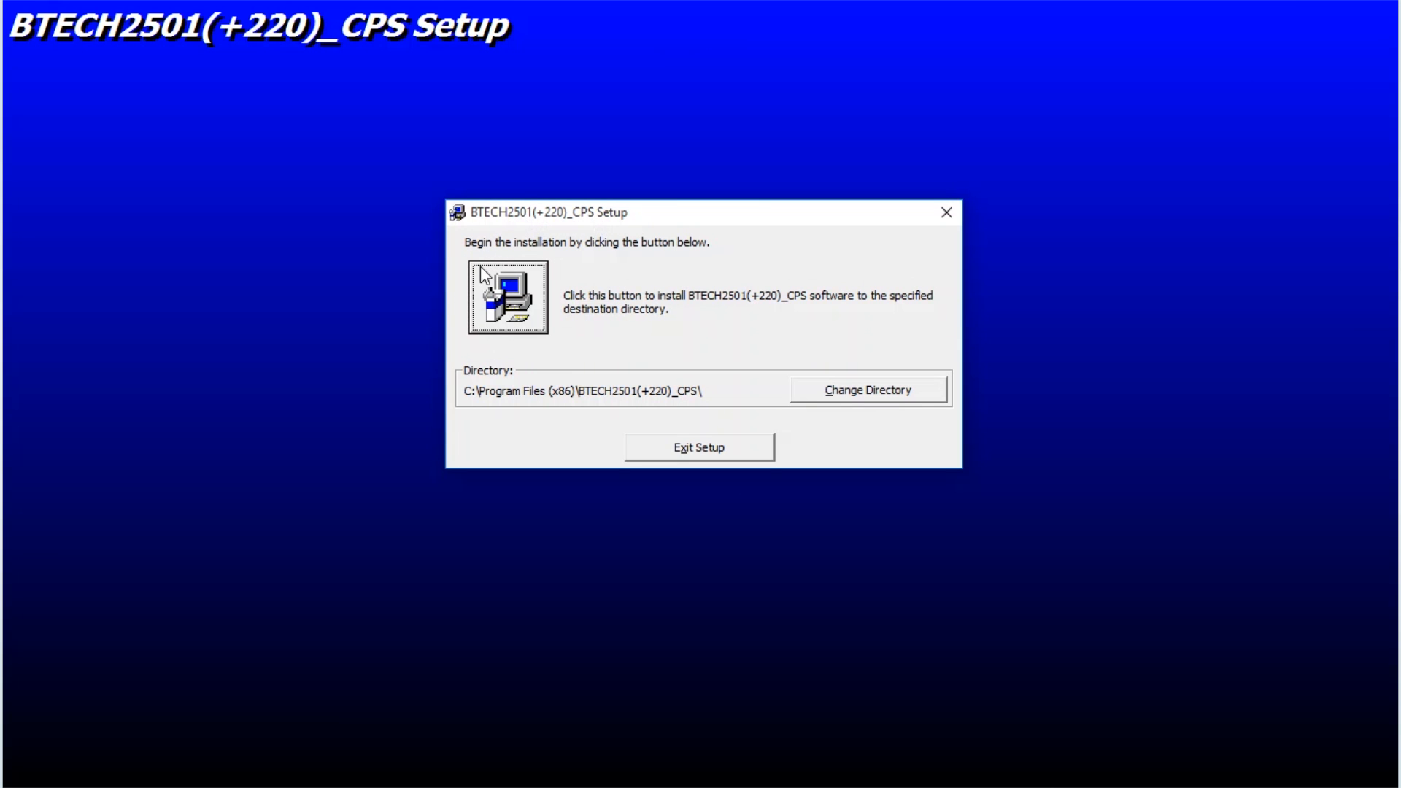
click(498, 298)
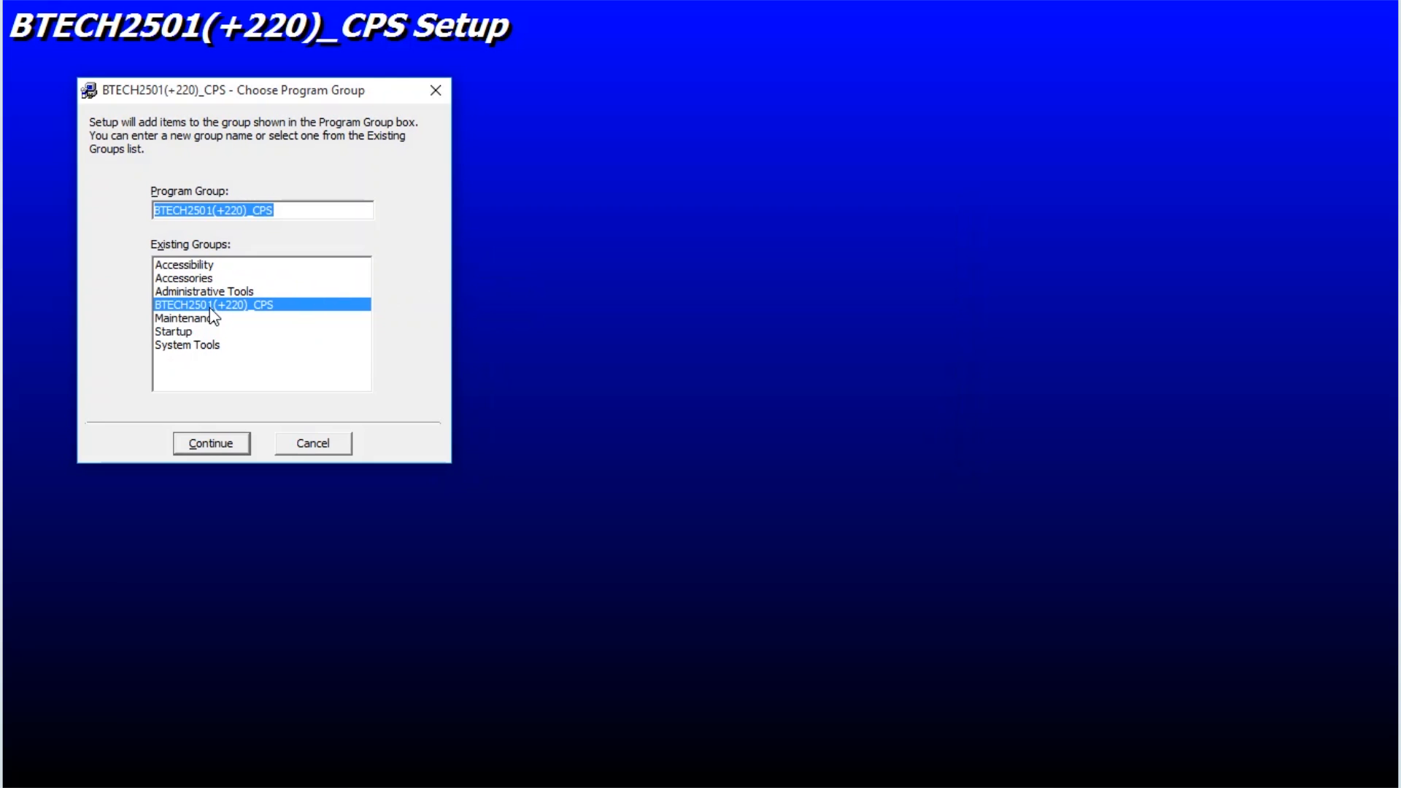
click(212, 442)
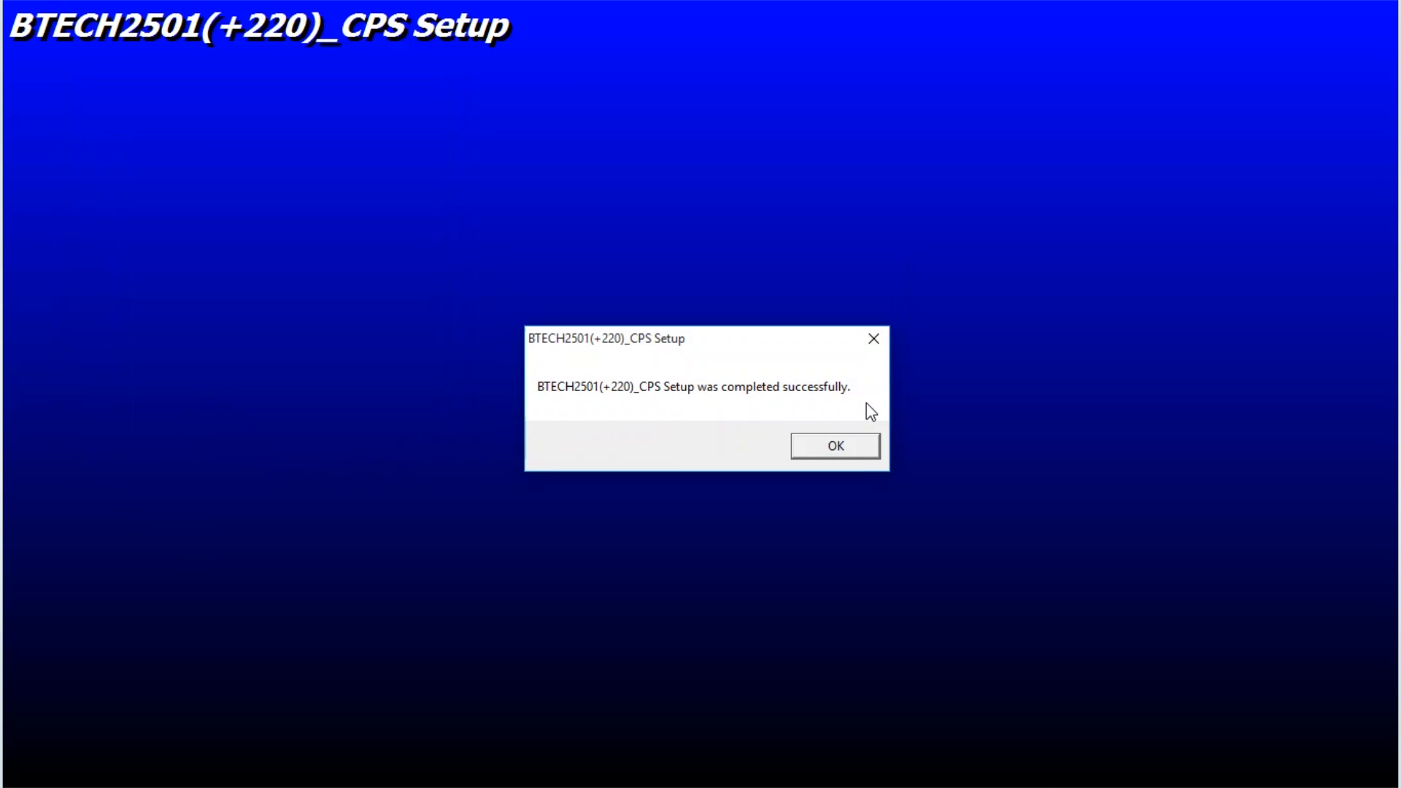
click(847, 450)
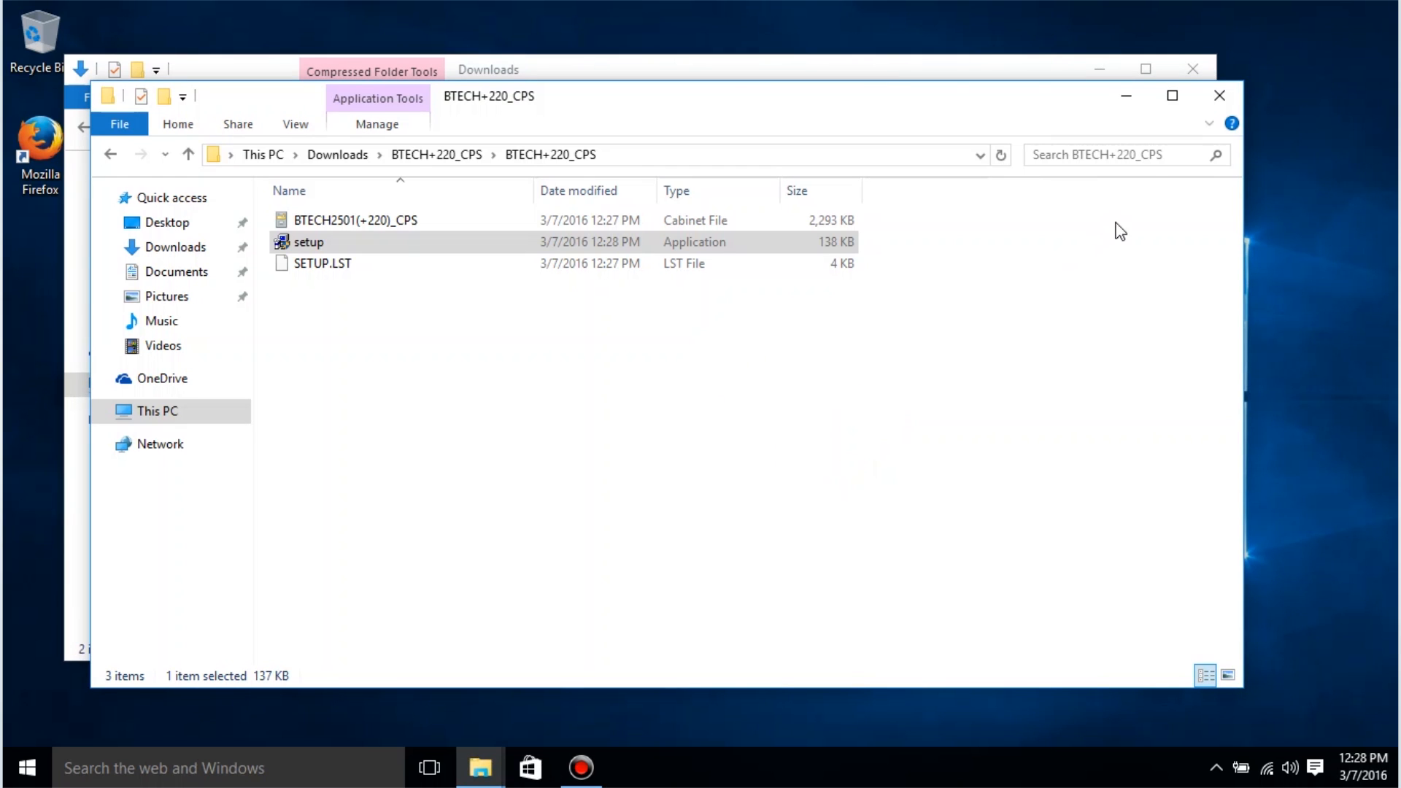
click(1218, 97)
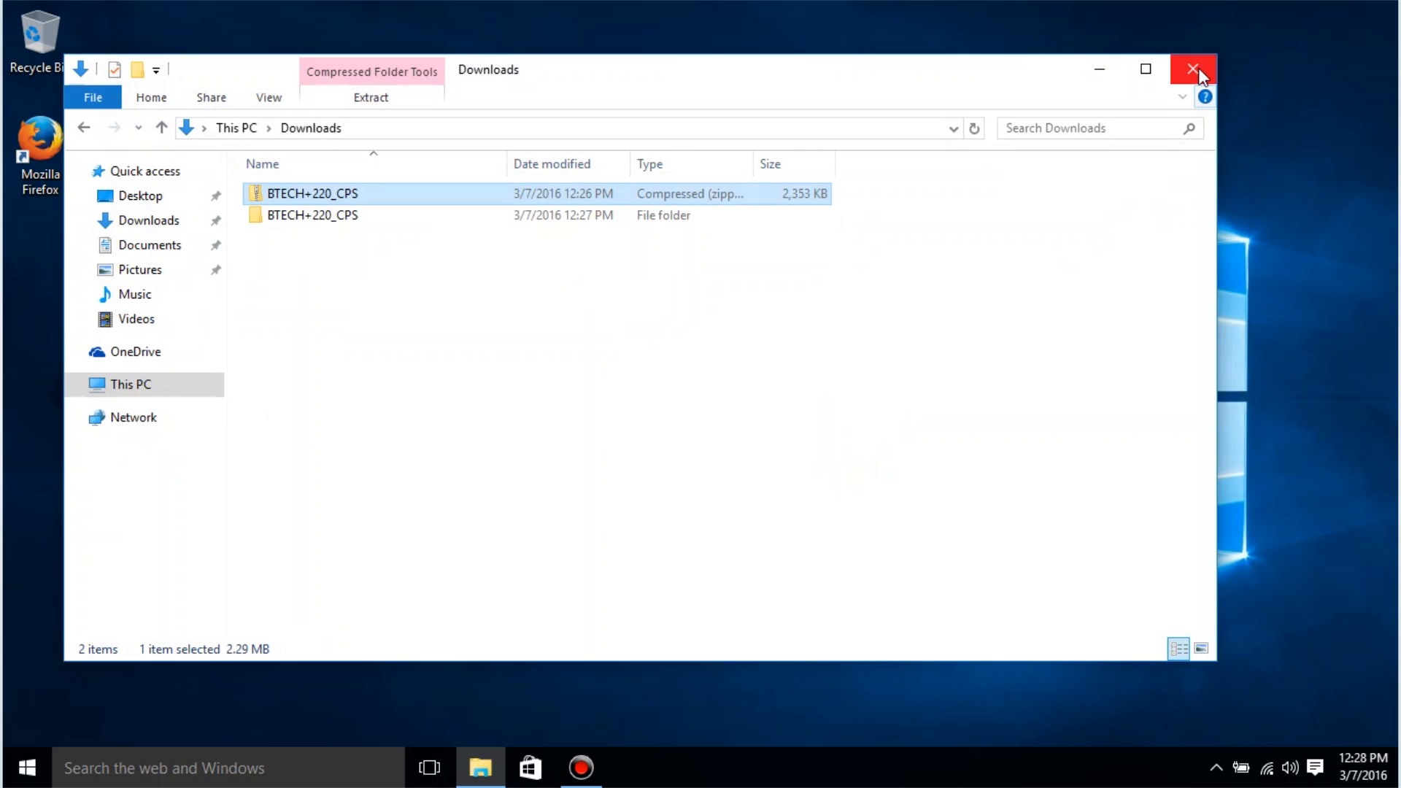
click(1198, 69)
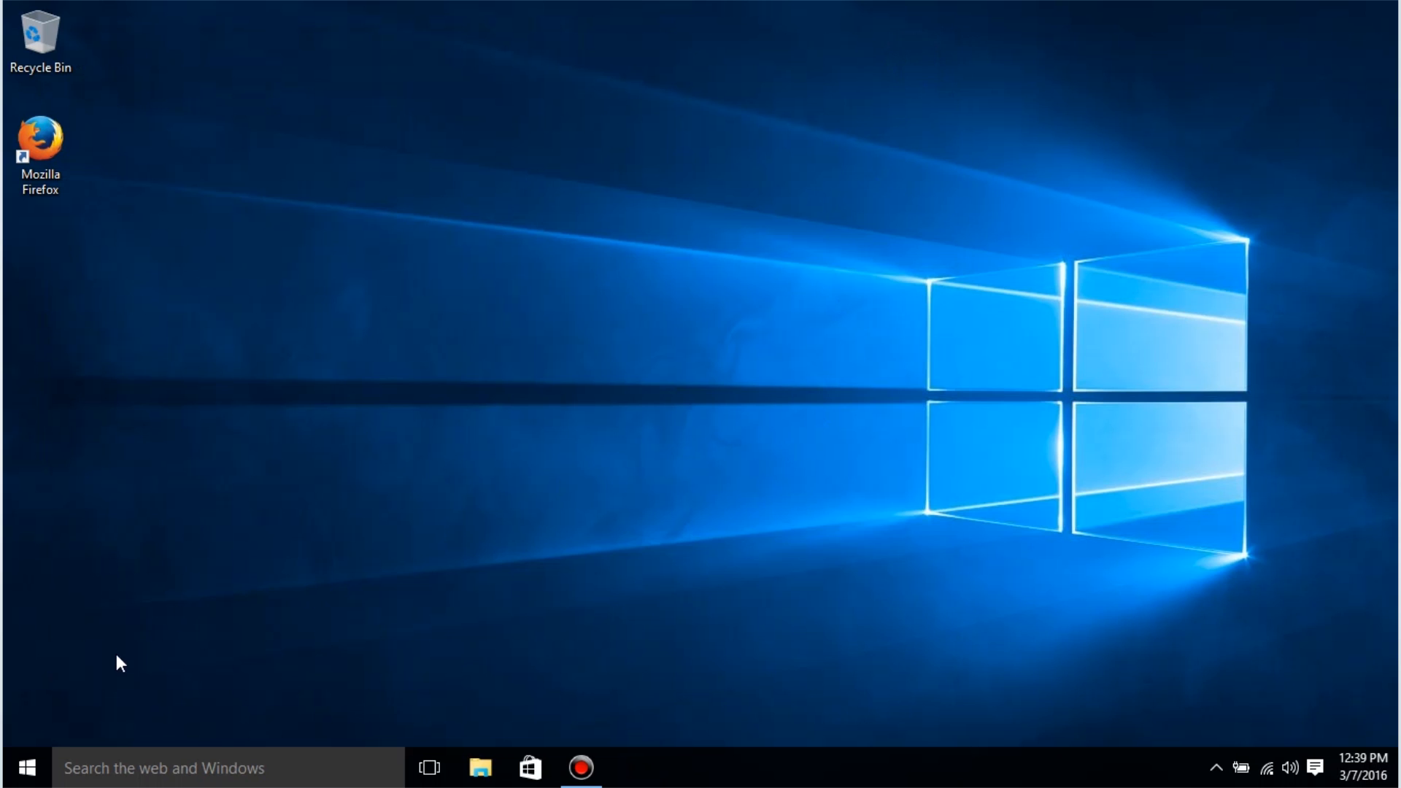
Check the connected devices in the Windows settings for the USB programming cable, and close the settings.
click(31, 767)
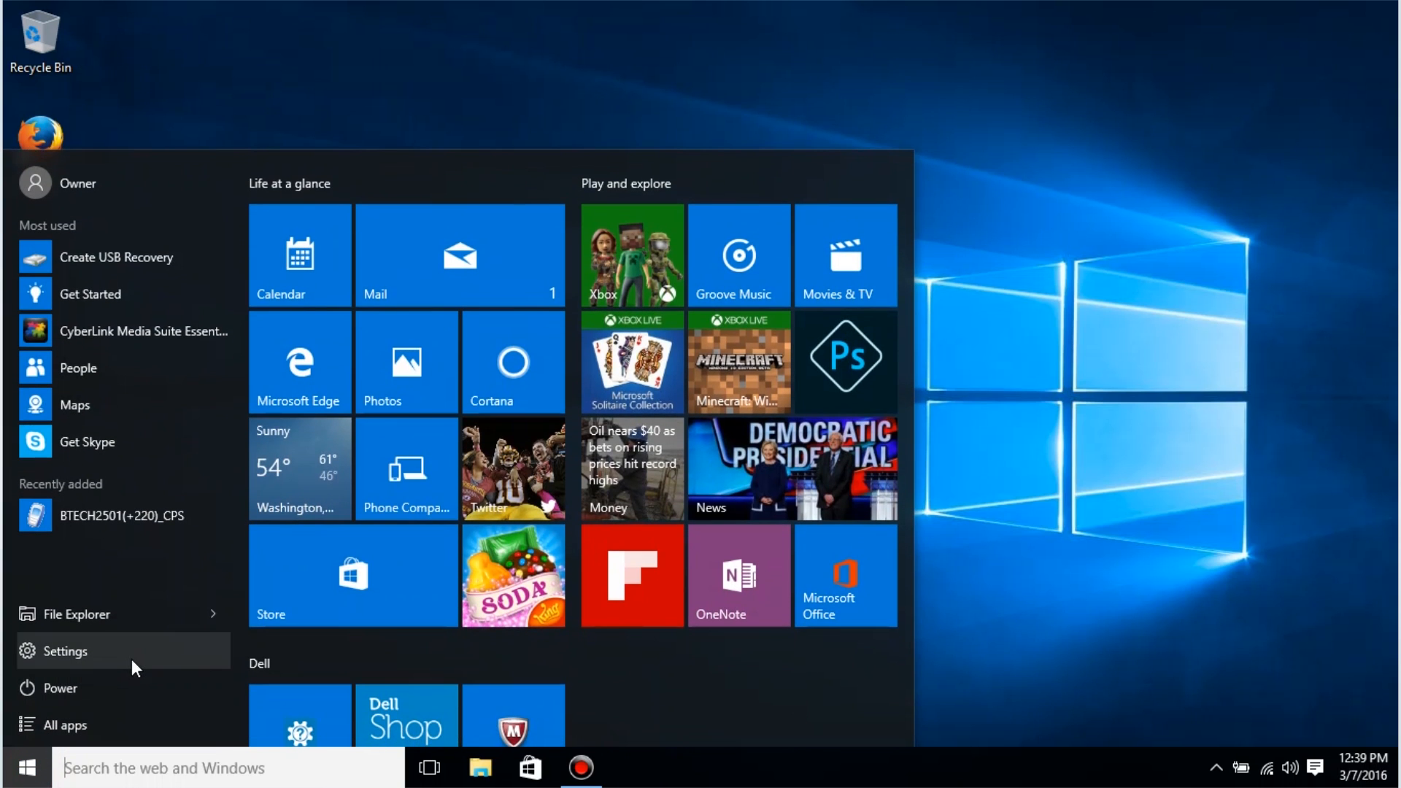
click(136, 661)
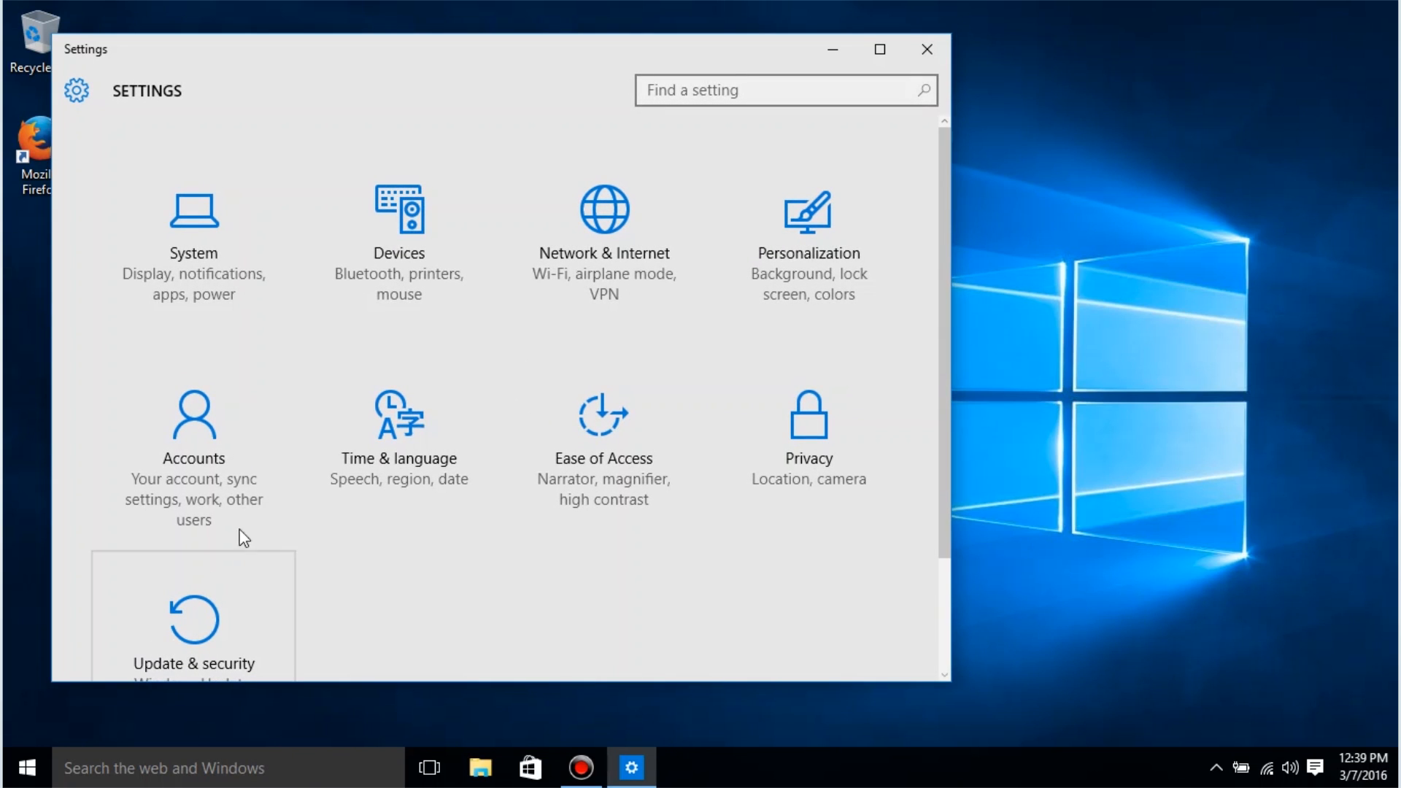
click(413, 257)
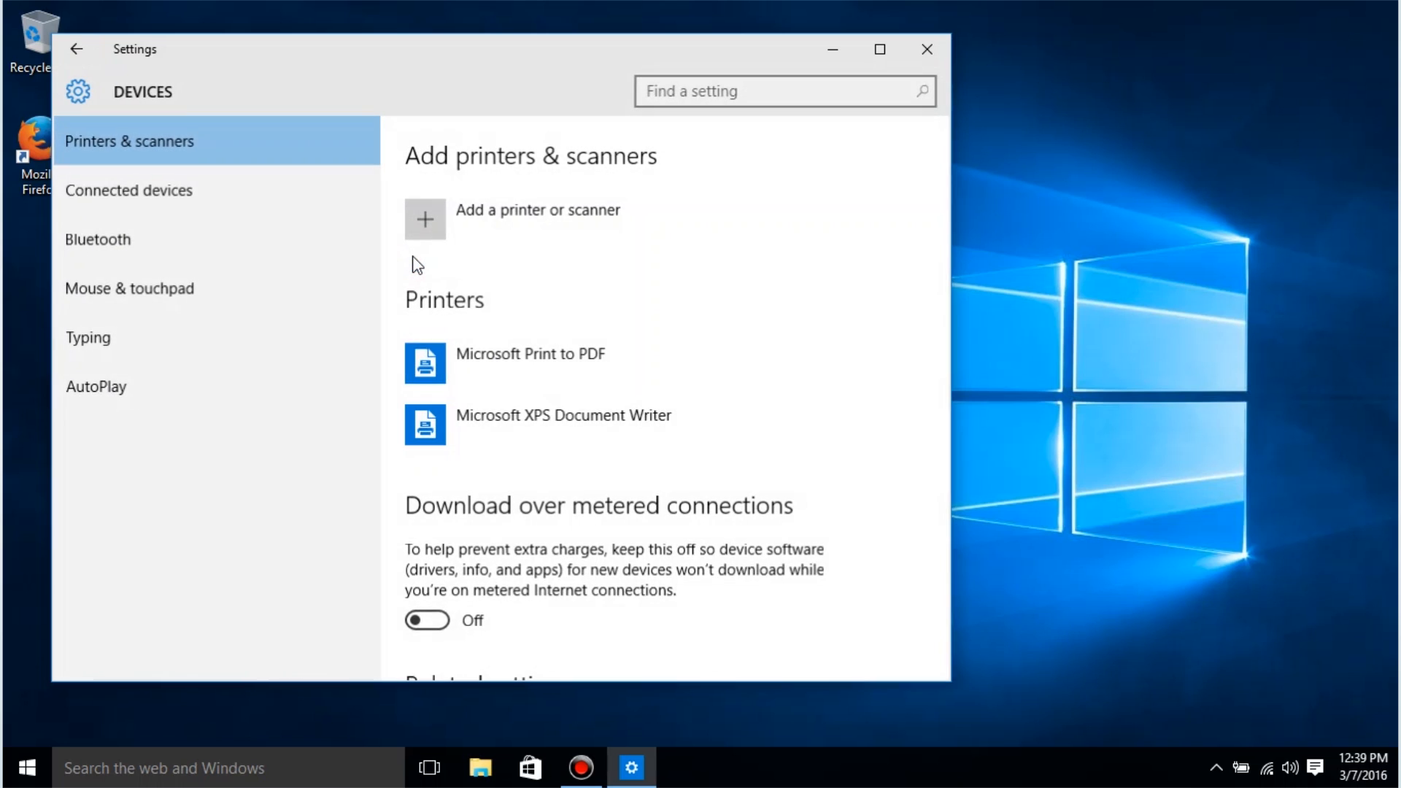
click(241, 203)
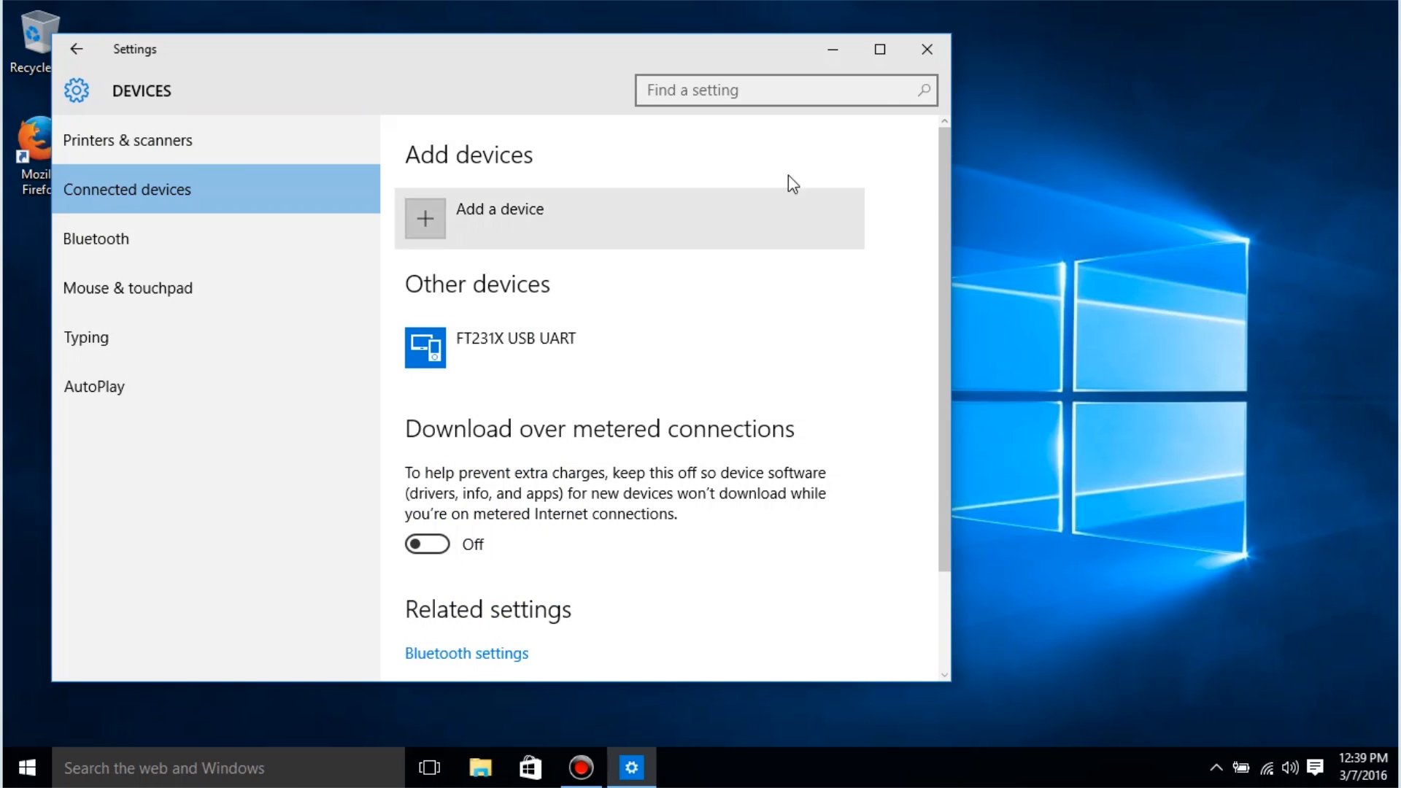
click(938, 55)
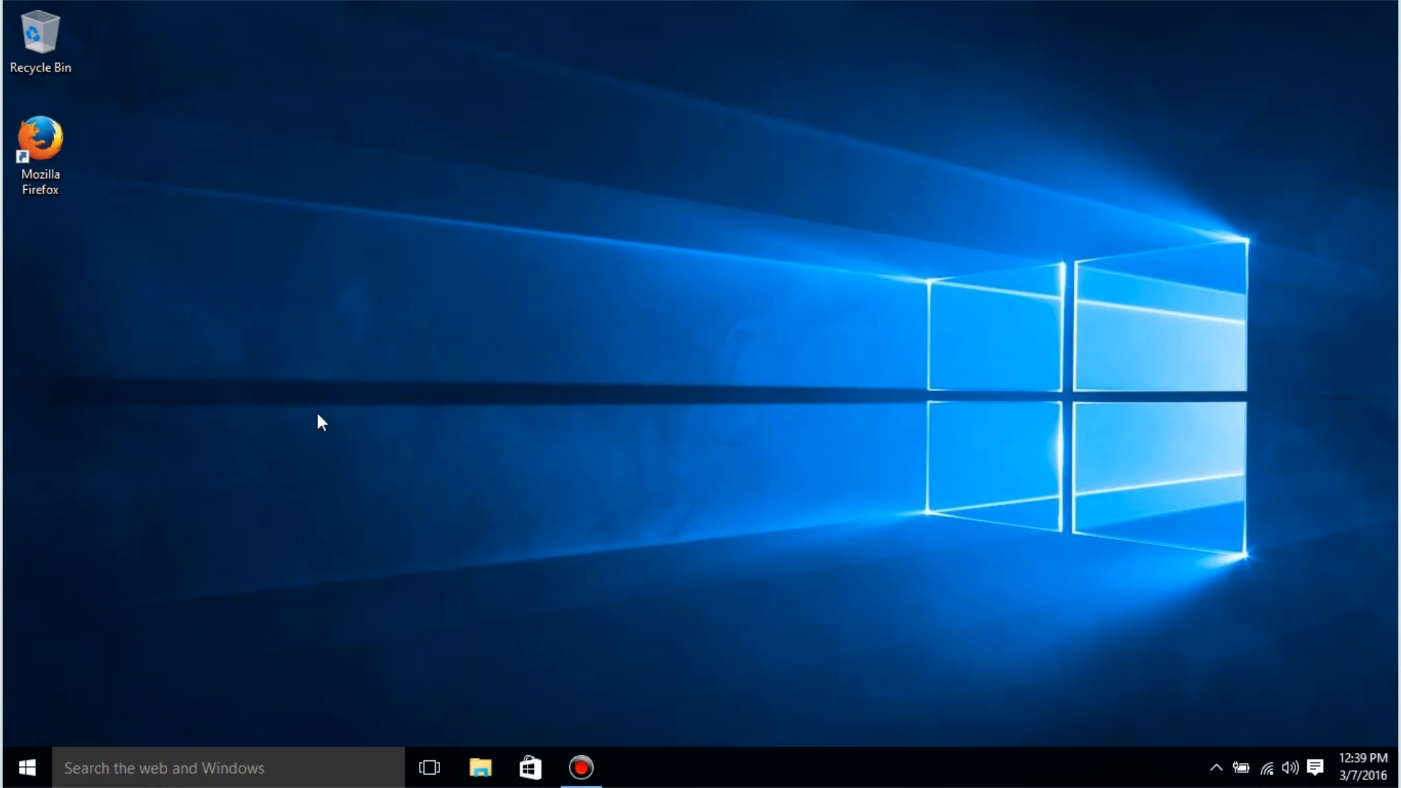
Launch the BTECH2501(+220)_CPS program from its folder in the list of all installed apps.
click(33, 780)
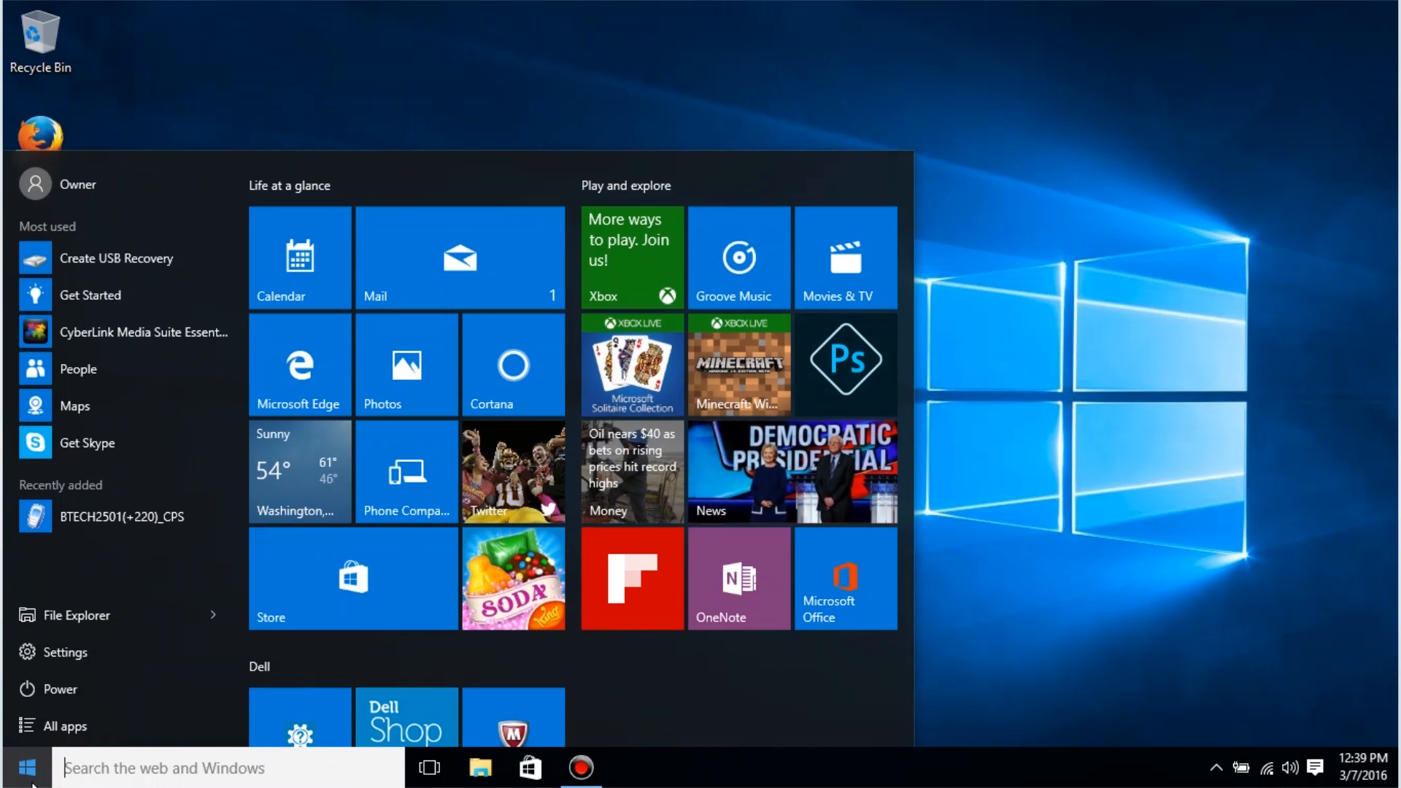
click(75, 725)
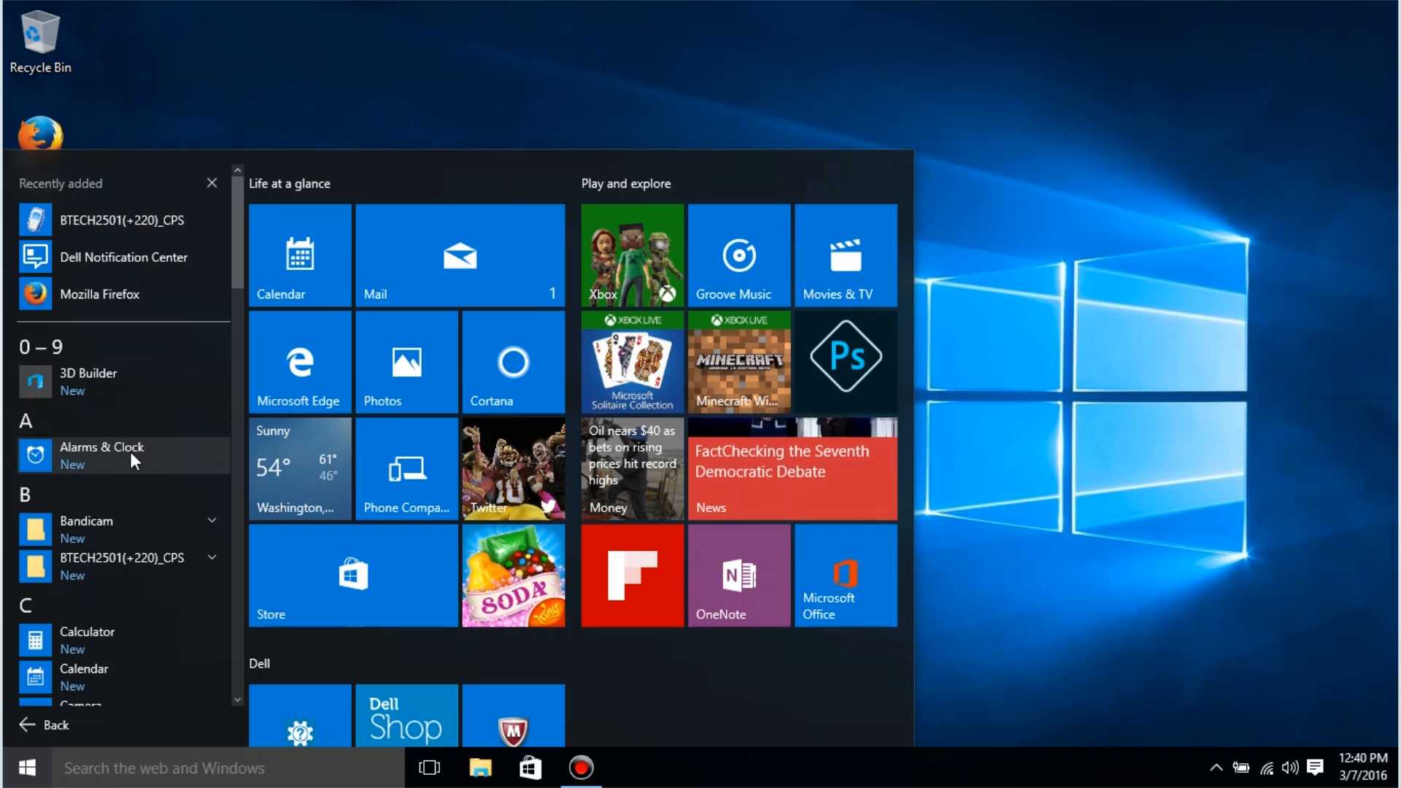
click(102, 558)
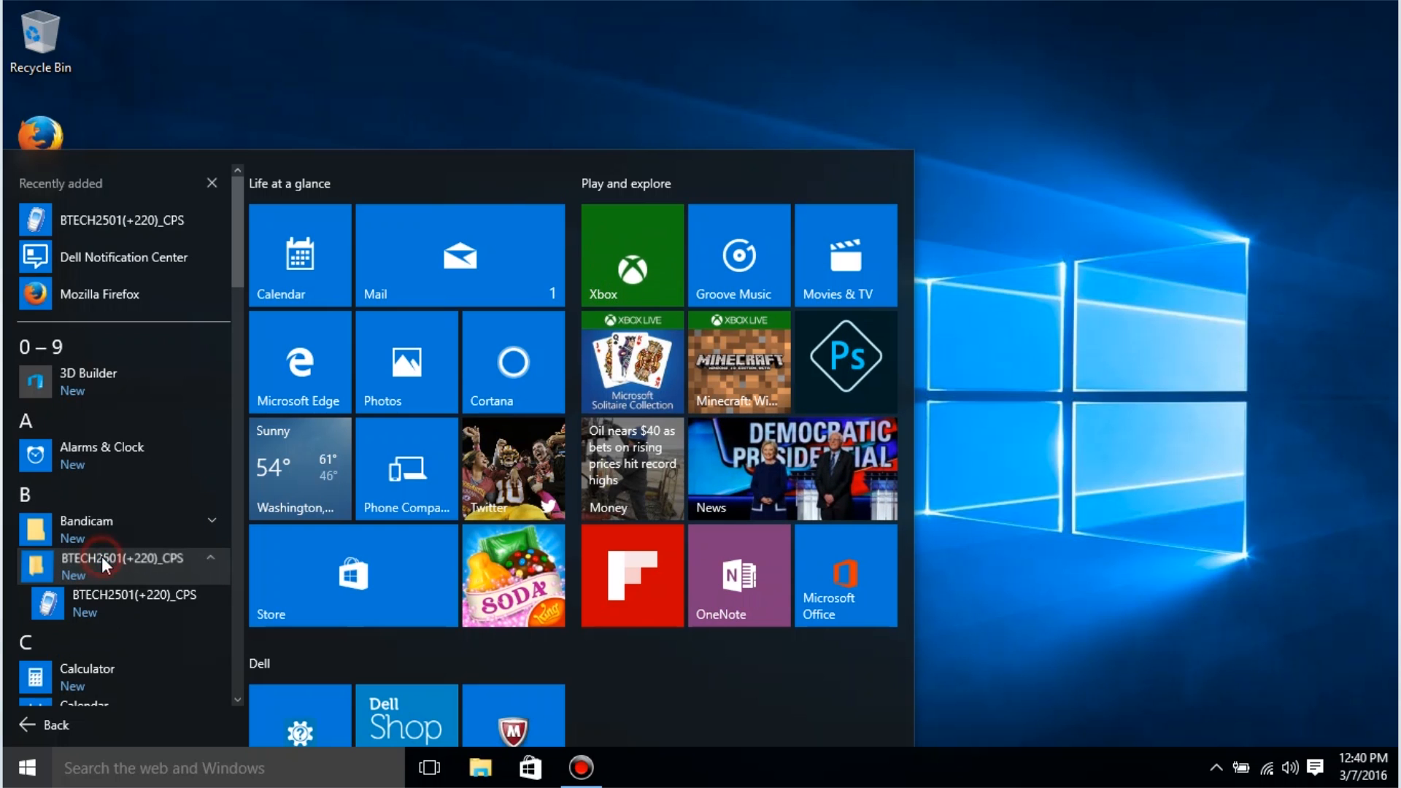
click(114, 594)
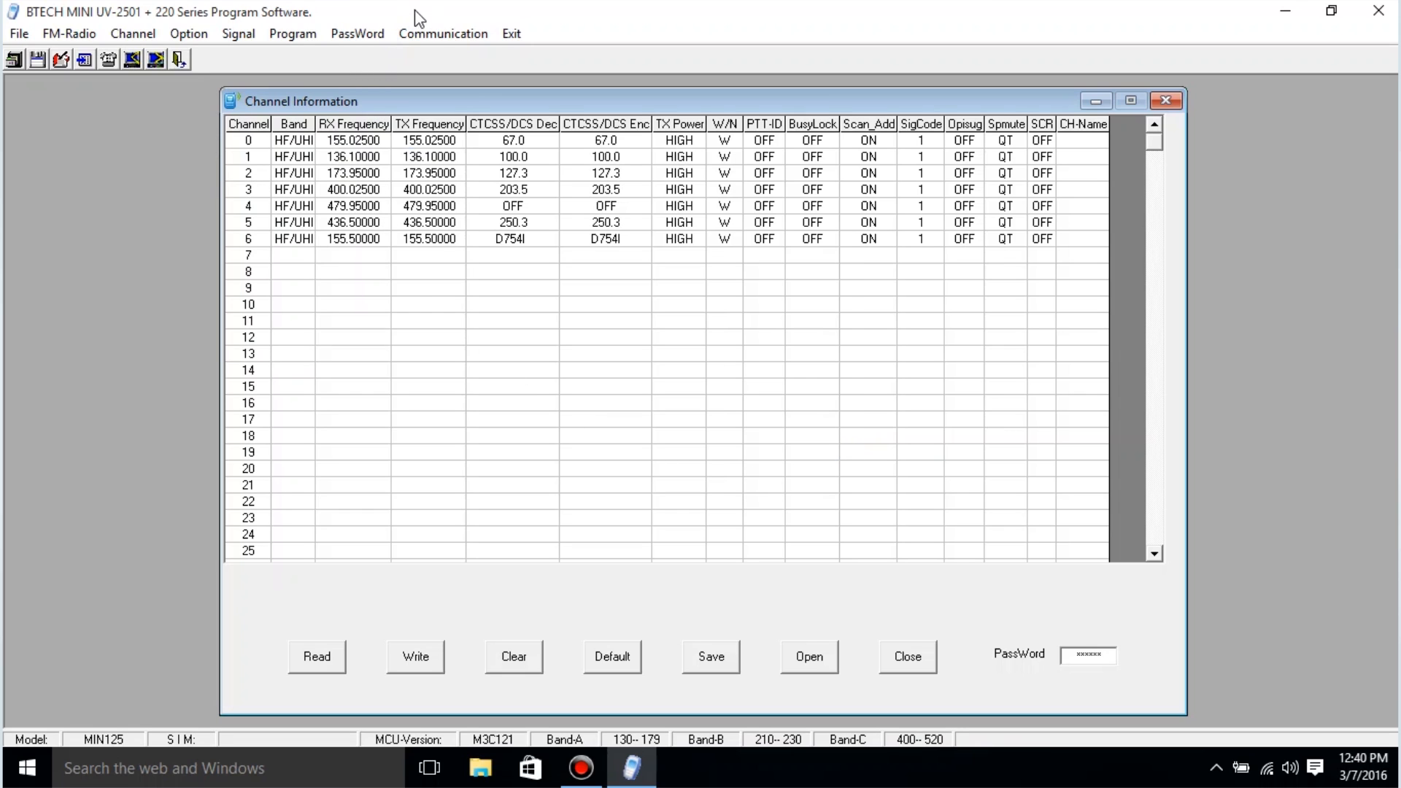
Confirm COM3 as the communication port and read the channel data from the transceiver.
click(435, 34)
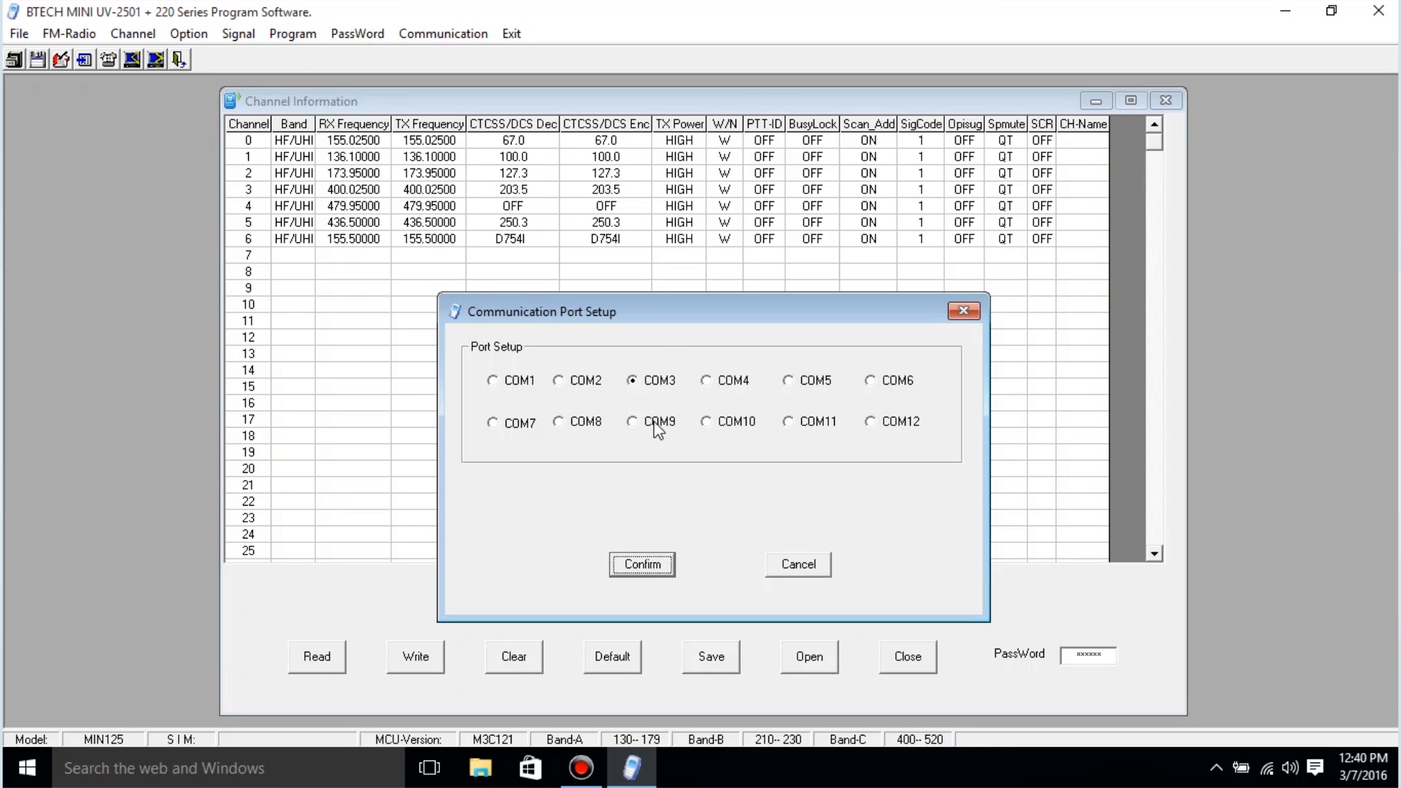
click(638, 568)
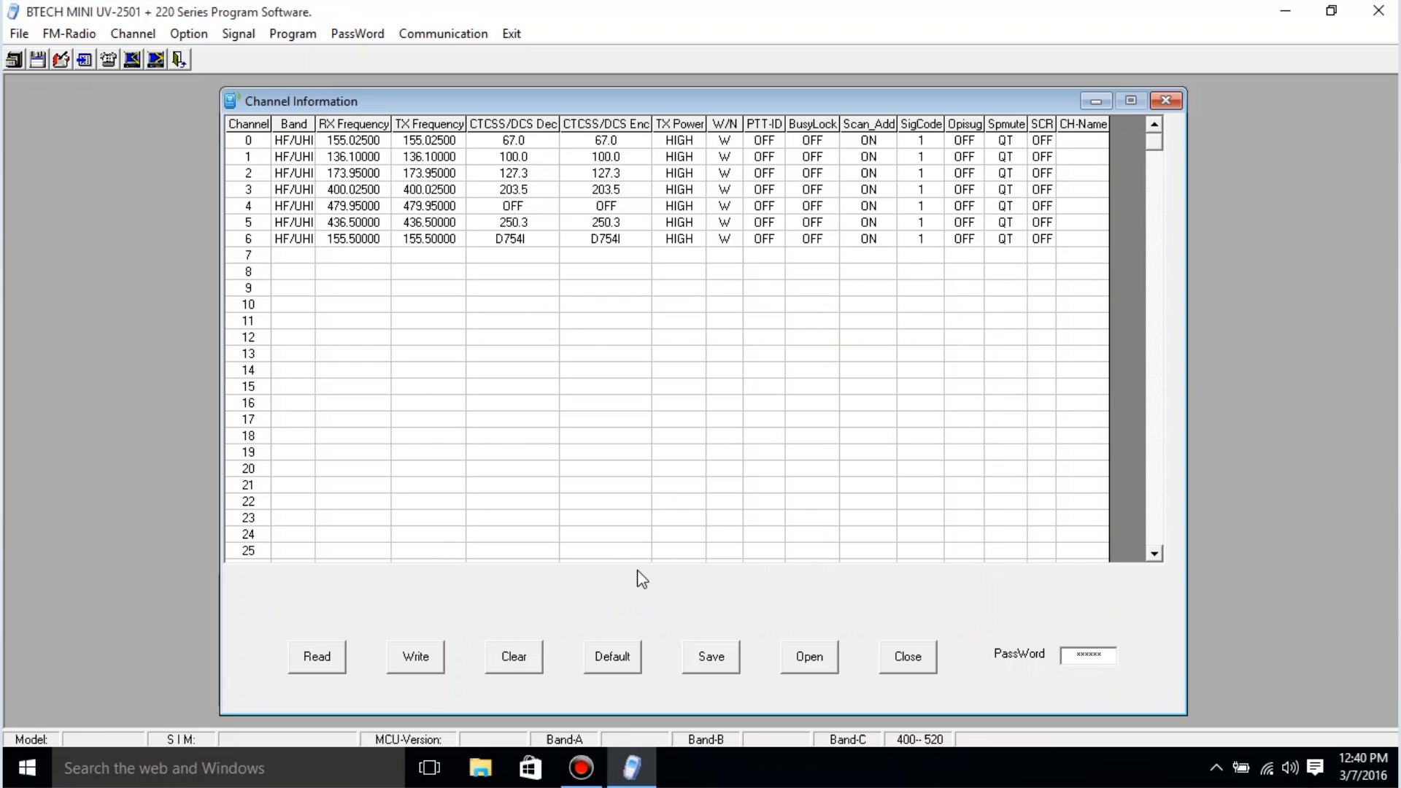
click(638, 572)
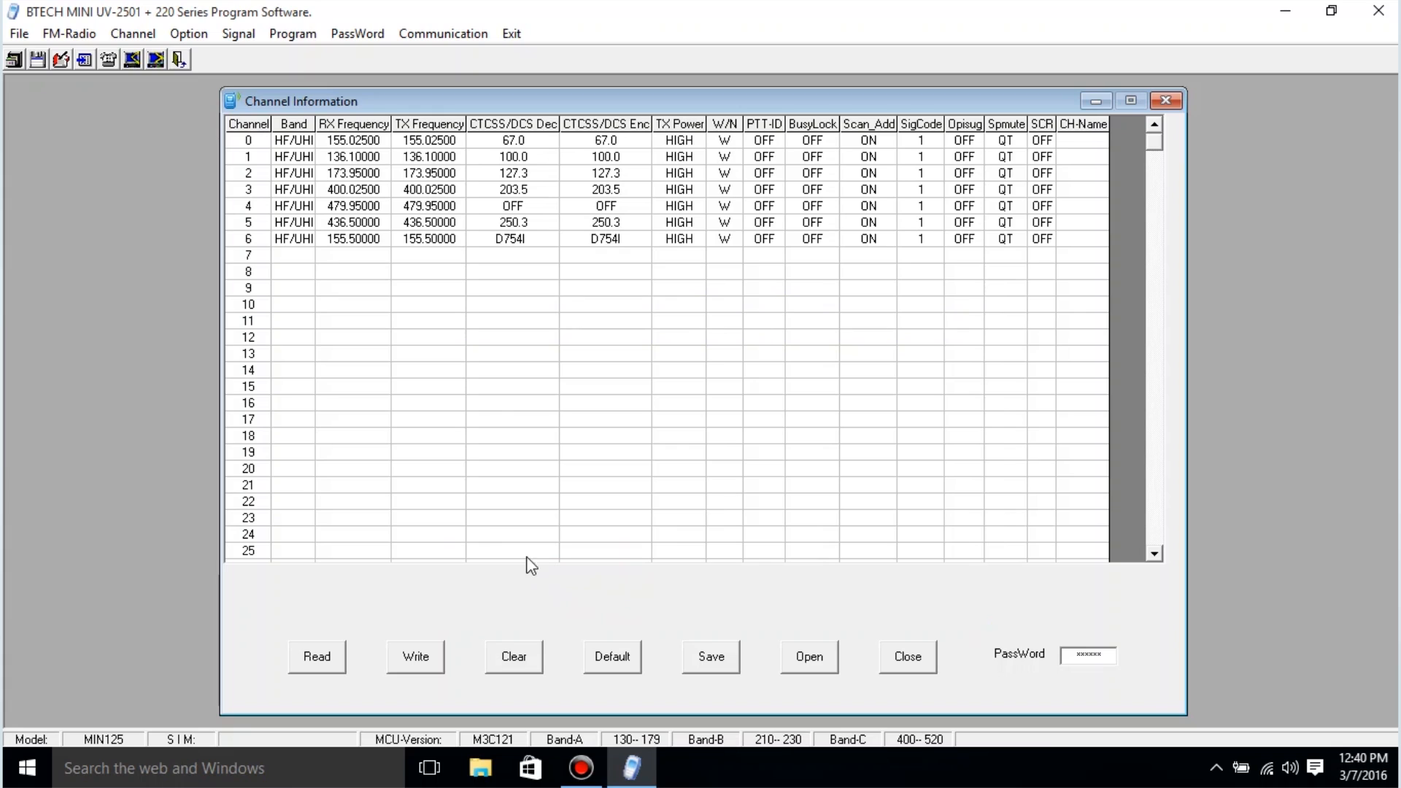
click(335, 659)
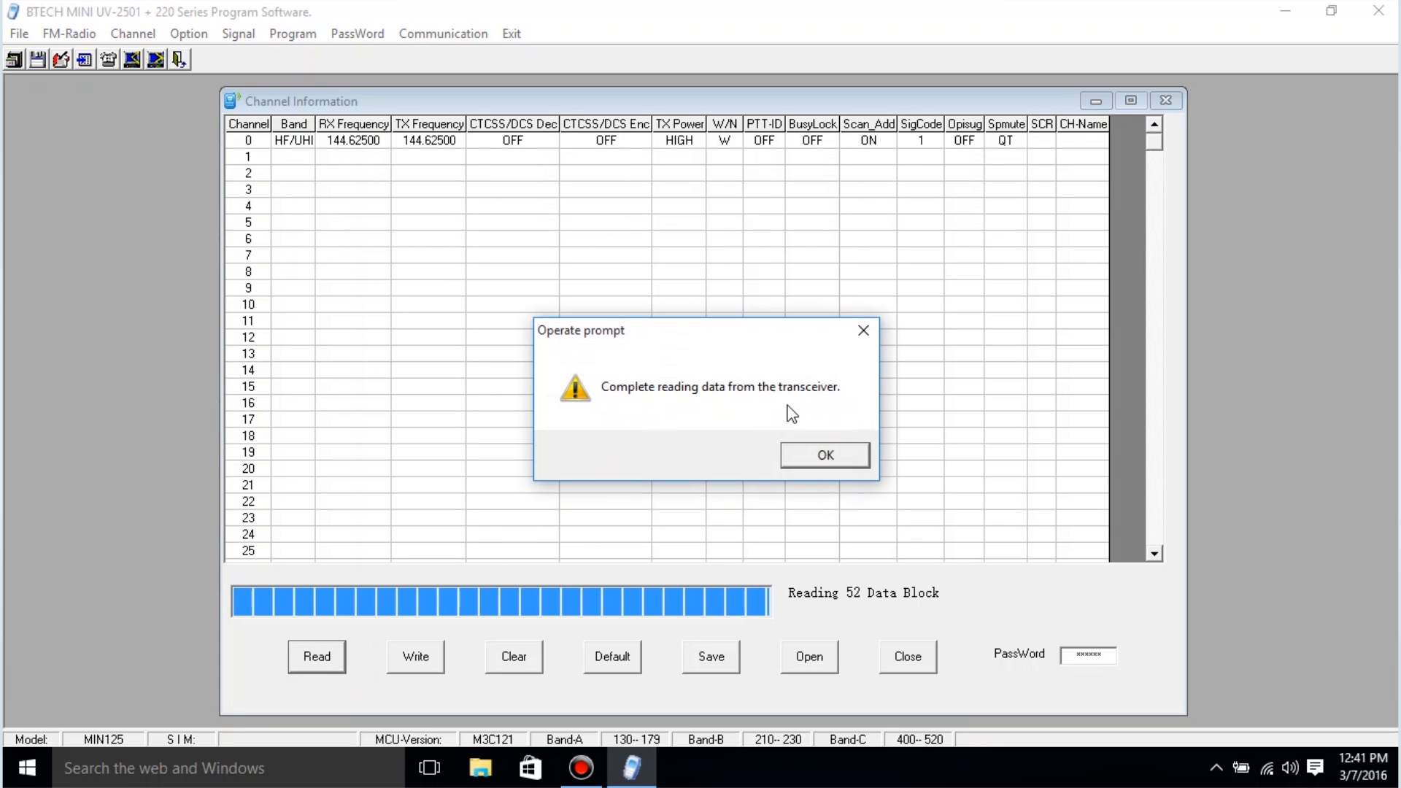
click(816, 454)
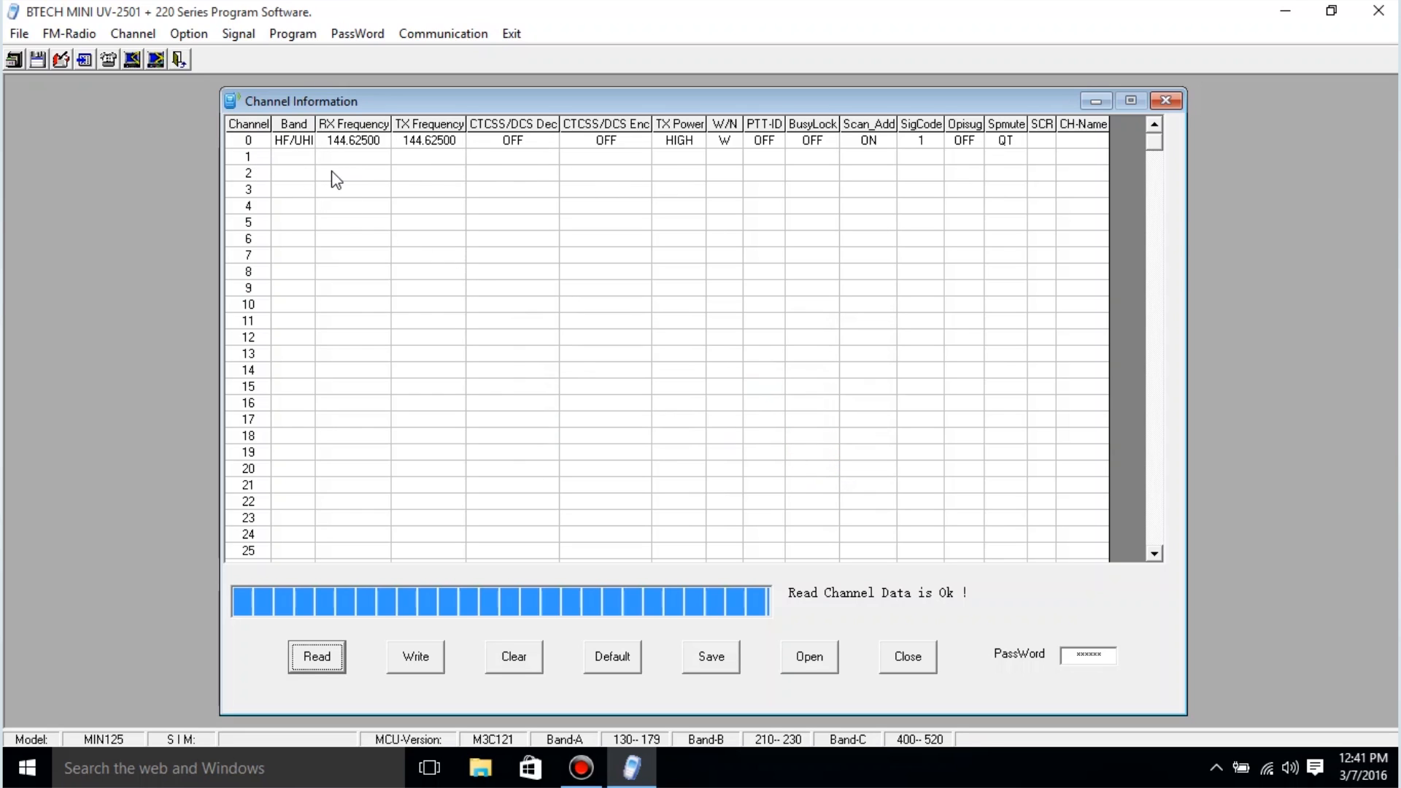
Set up channel 1 on the VHF/UHF band with RX frequency 146.82000 and TX frequency 146.220.
click(293, 160)
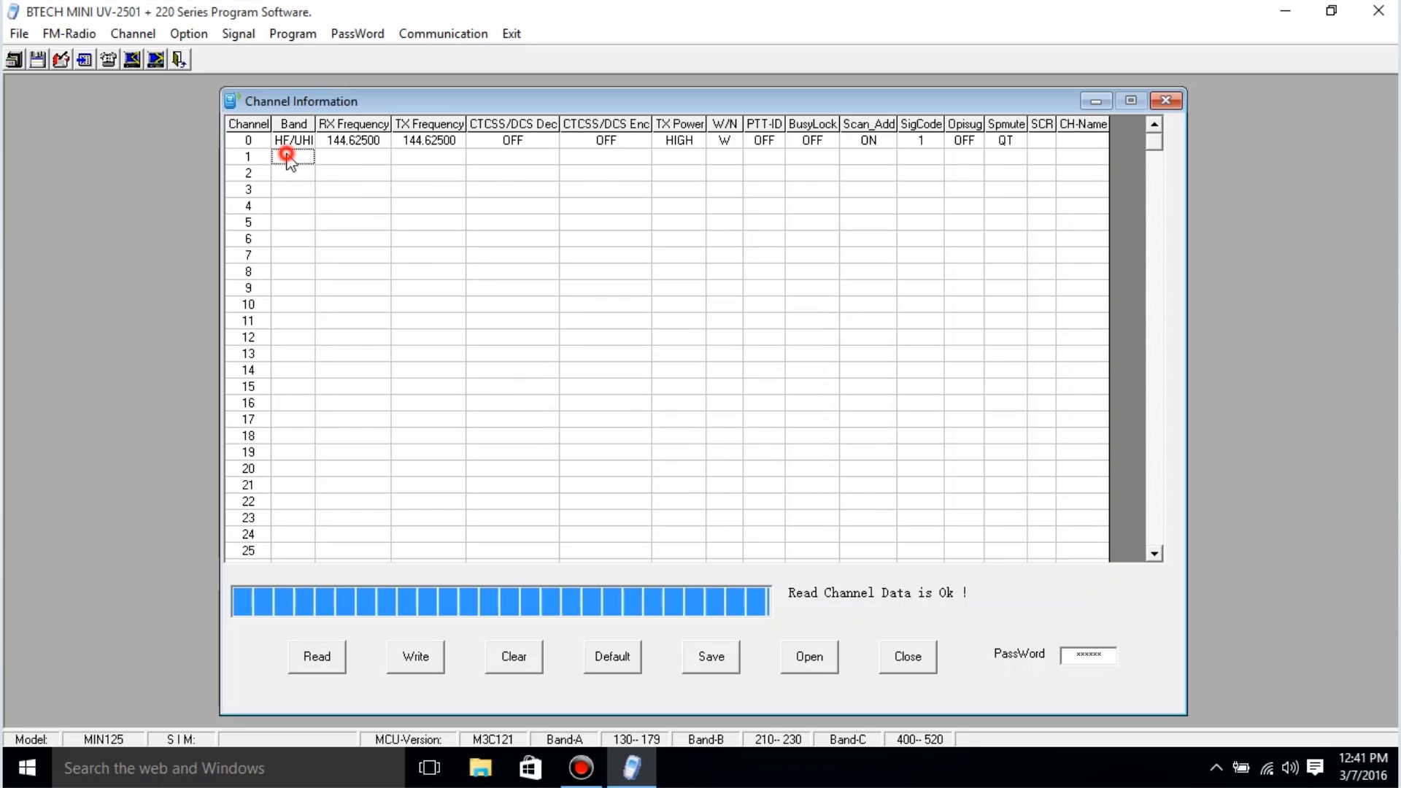
click(304, 160)
click(296, 178)
click(348, 158)
click(433, 154)
click(435, 156)
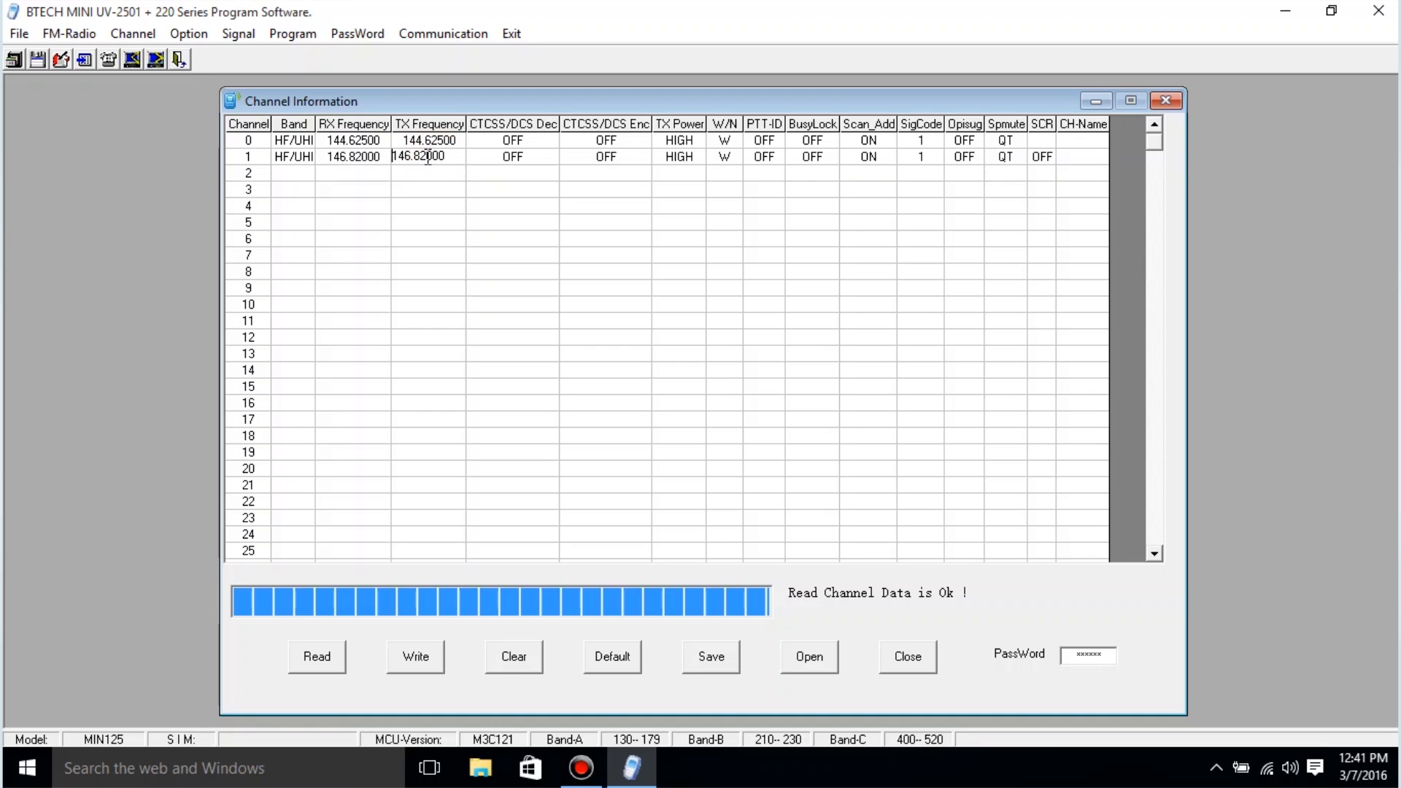
double_click(442, 156)
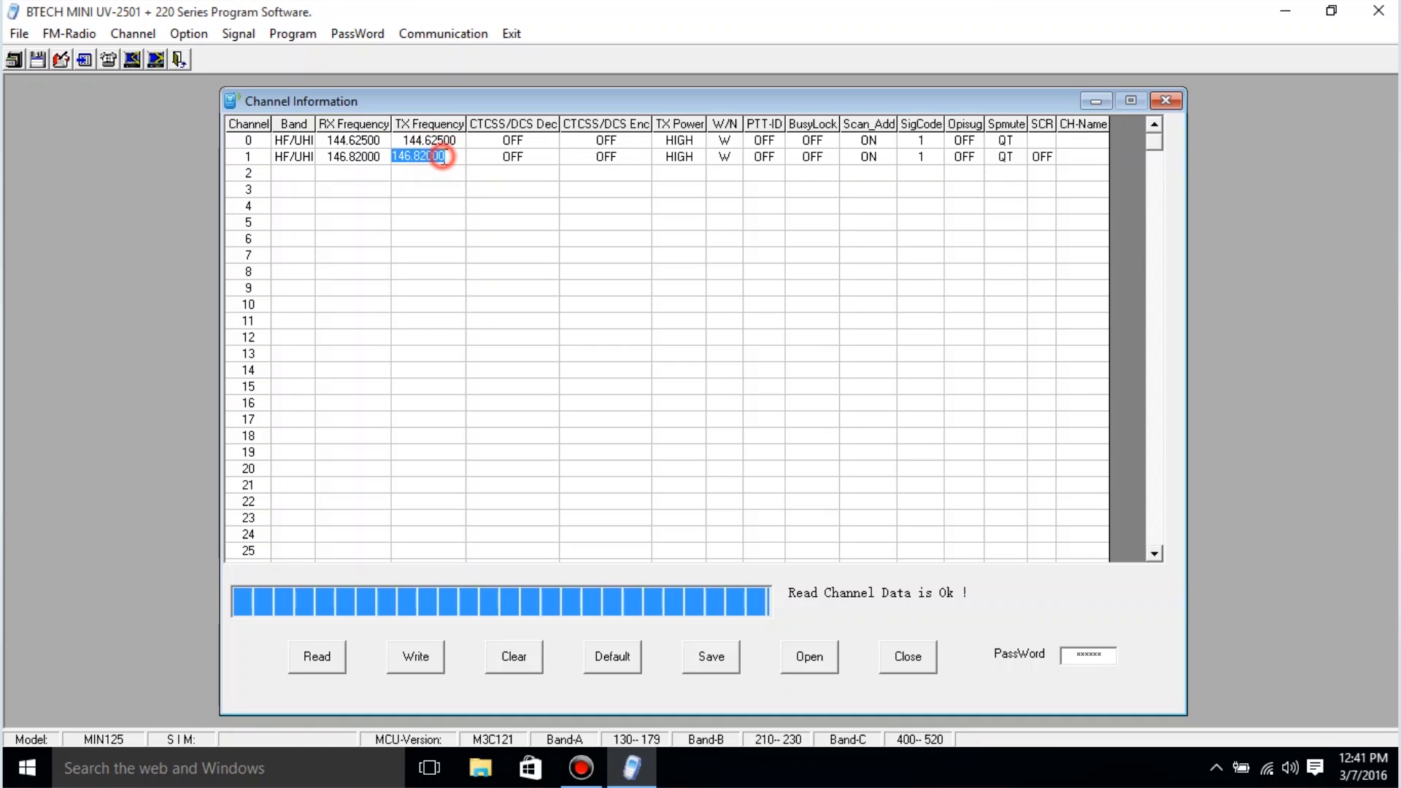
text(146.)
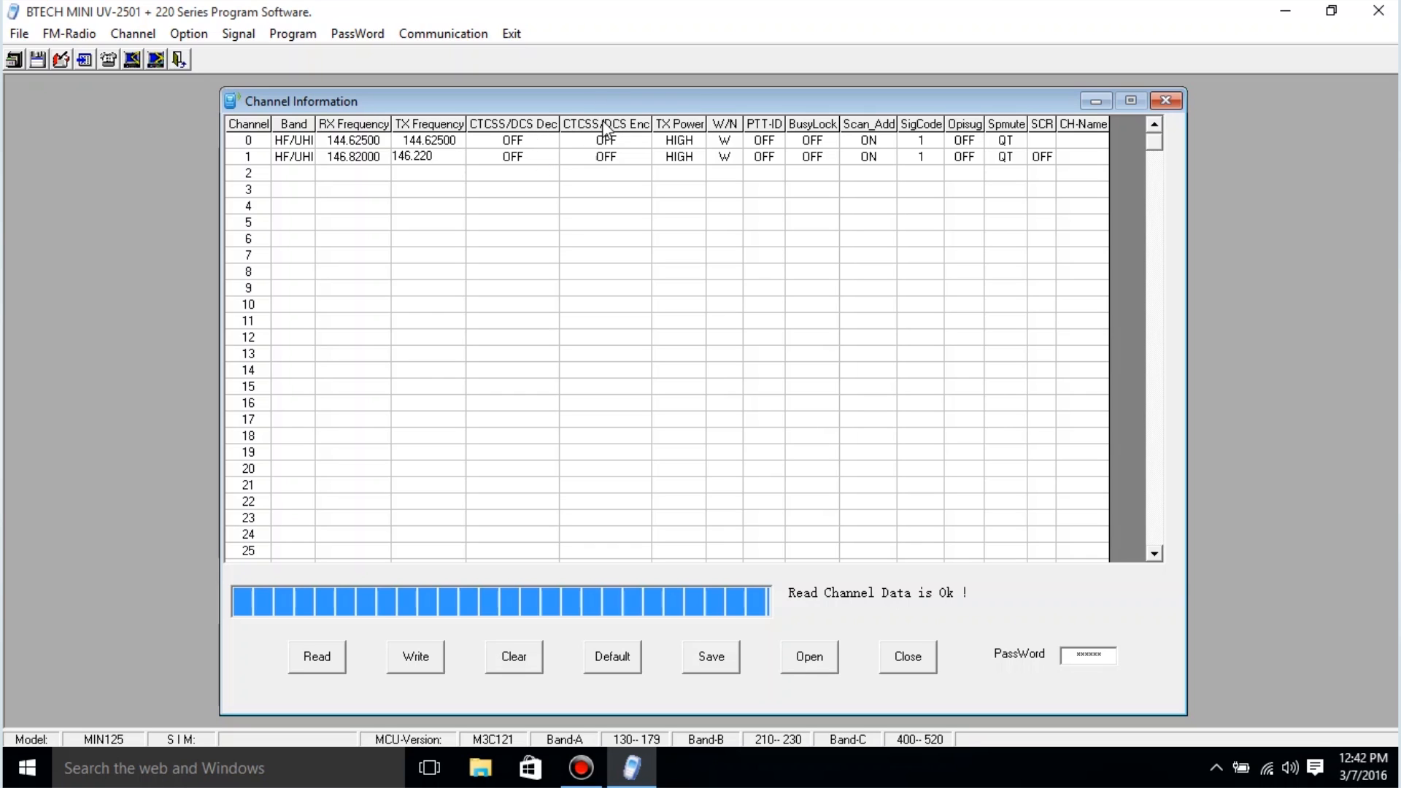
Set the CTCSS/DCS encode tone of channel 1 to 94.8.
click(629, 157)
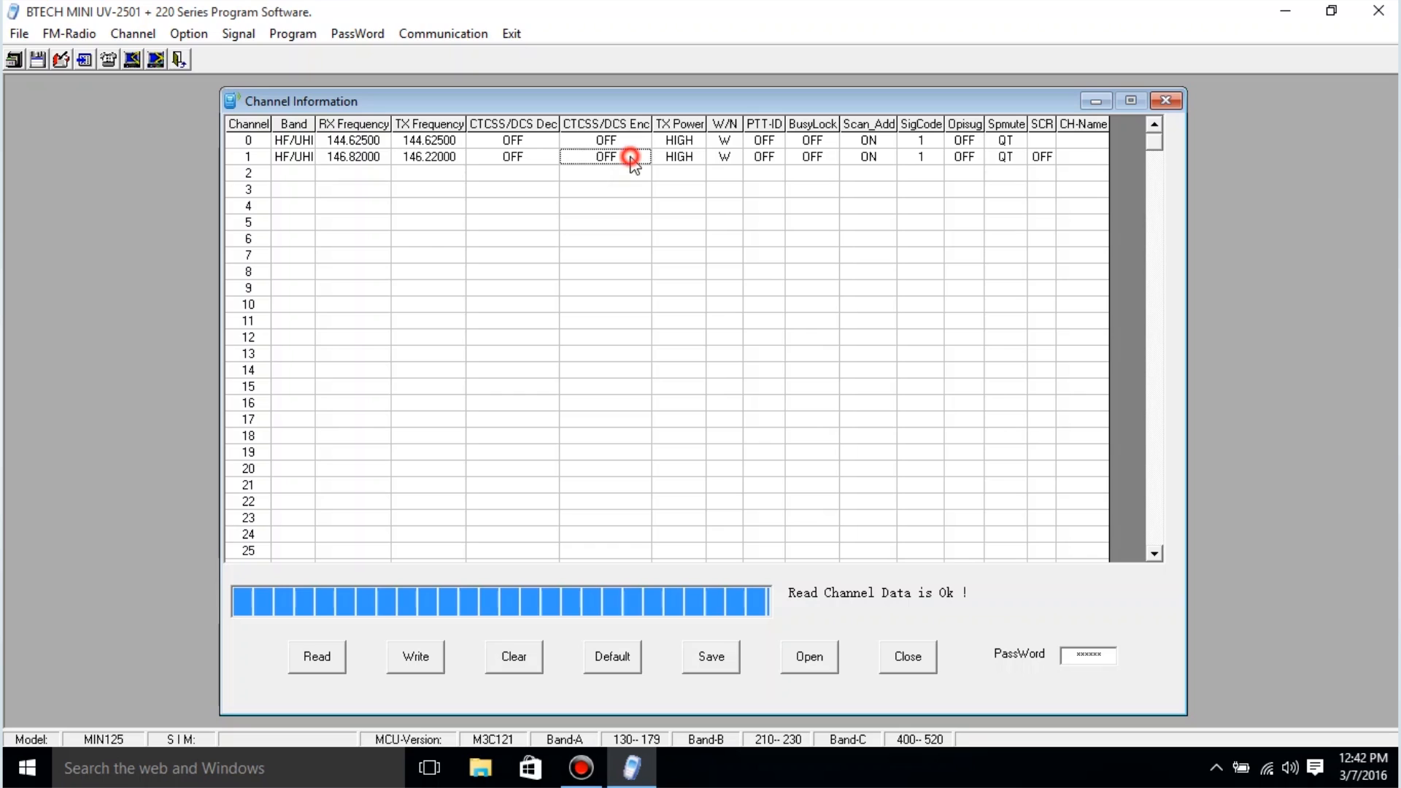
click(639, 160)
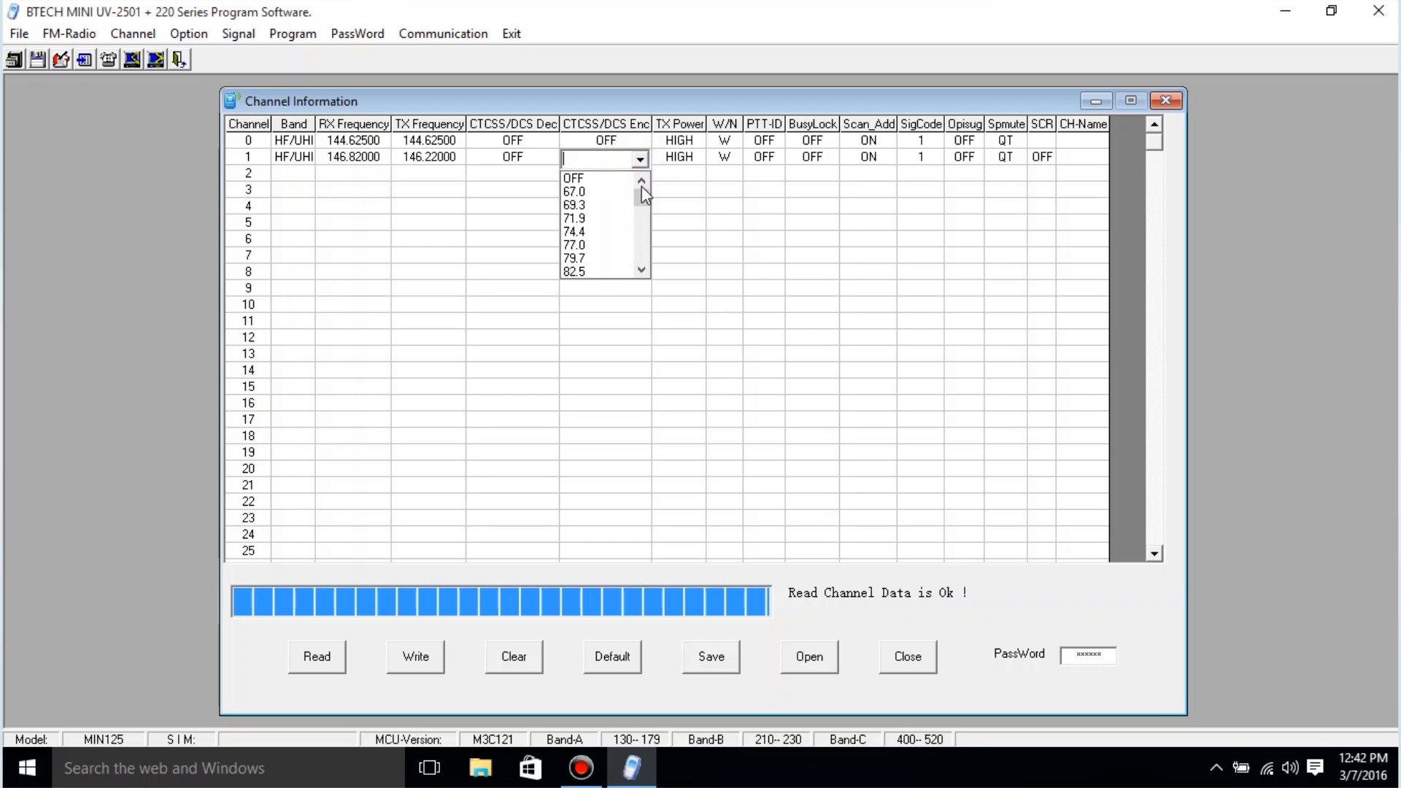
mouse_move(641, 192)
mouse_down()
mouse_move(643, 206)
mouse_move(641, 195)
mouse_up()
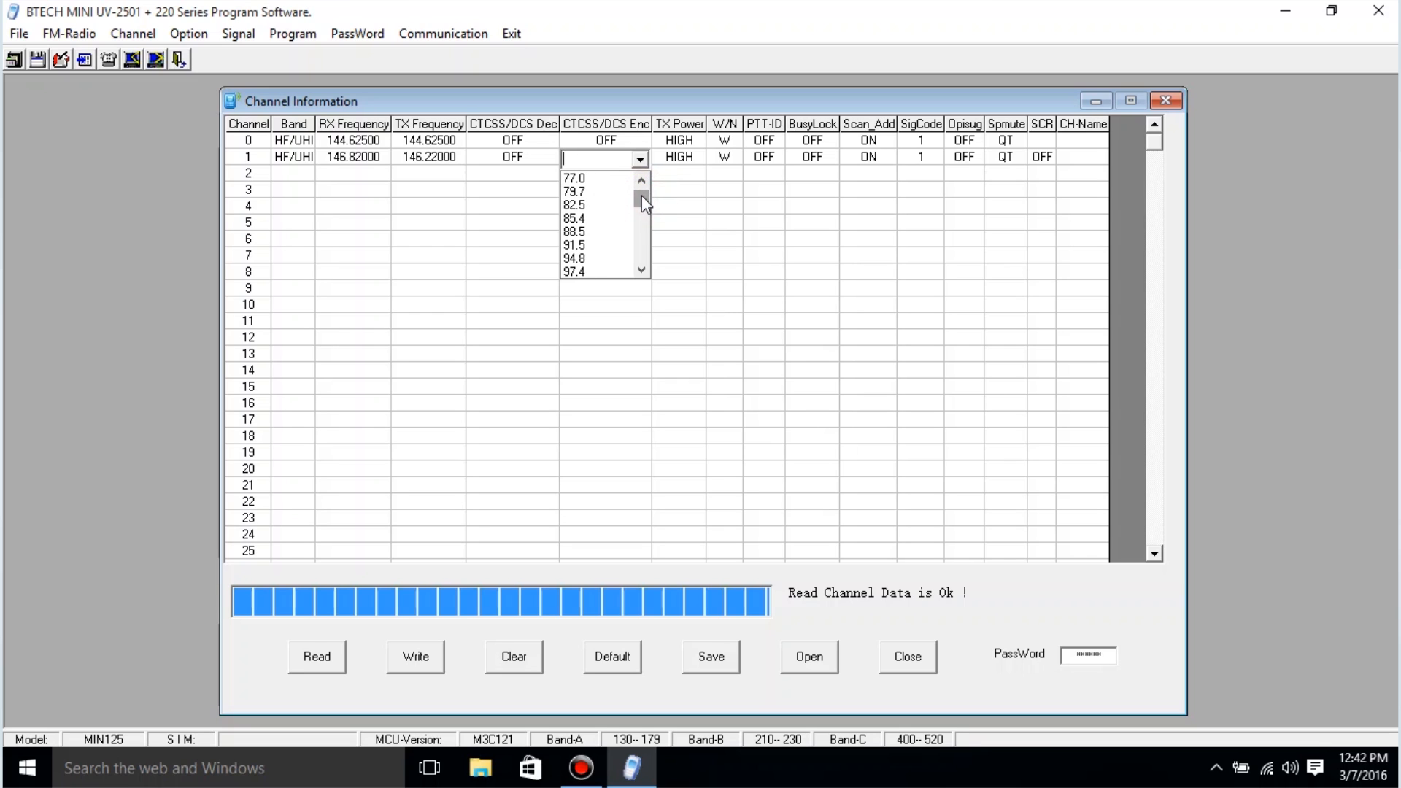
click(607, 258)
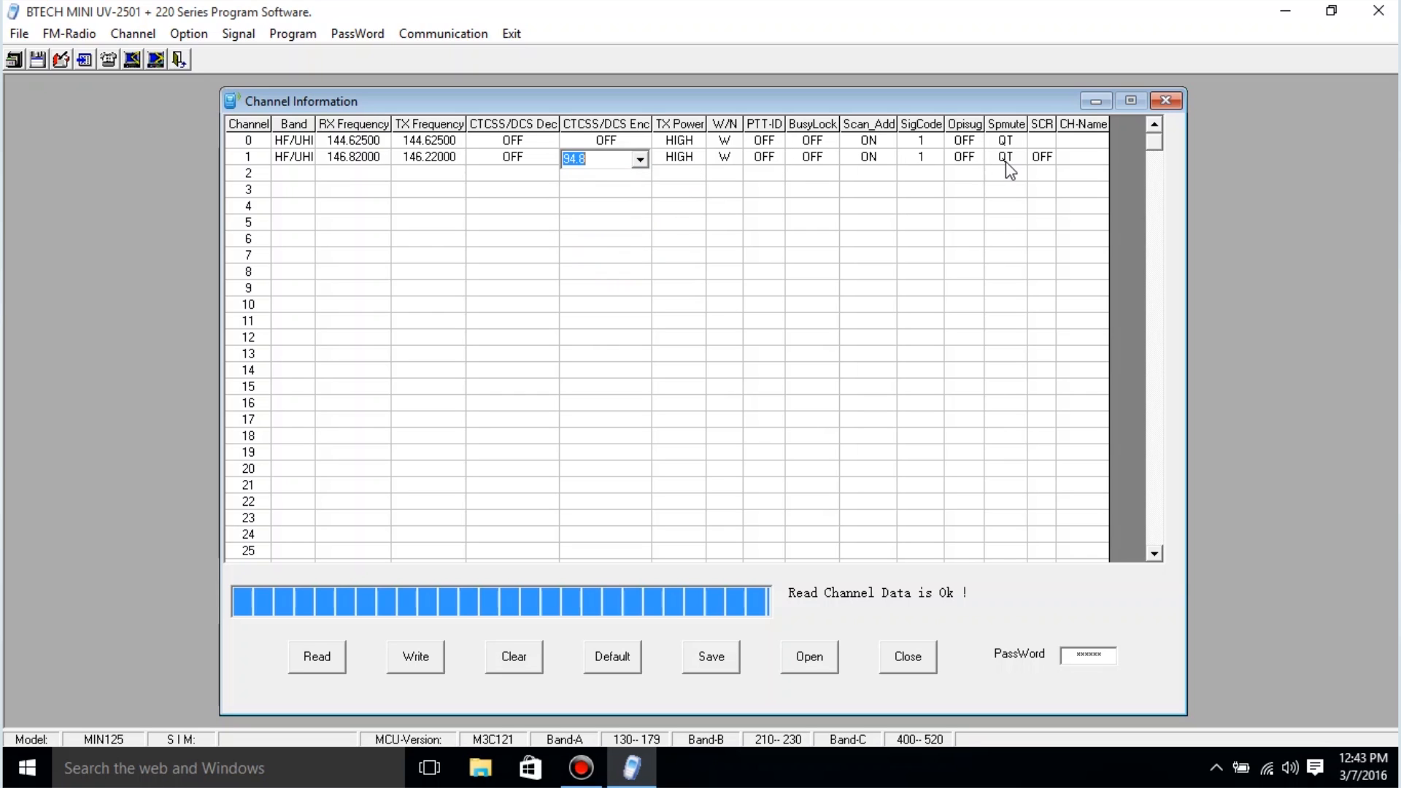
Name channel 1 WB4PZA and write the channel data to the transceiver.
click(1074, 153)
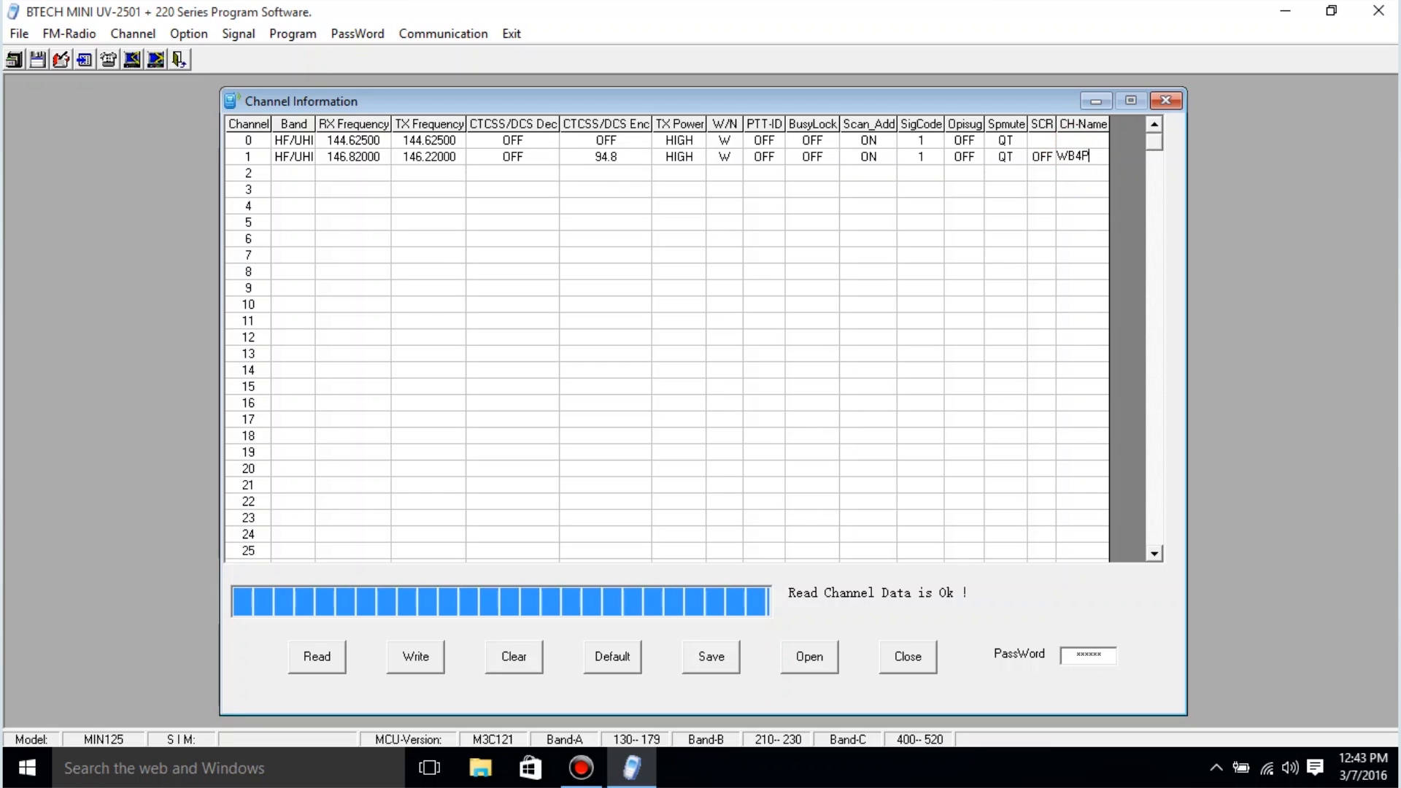
key(Down)
key(Down)
click(427, 658)
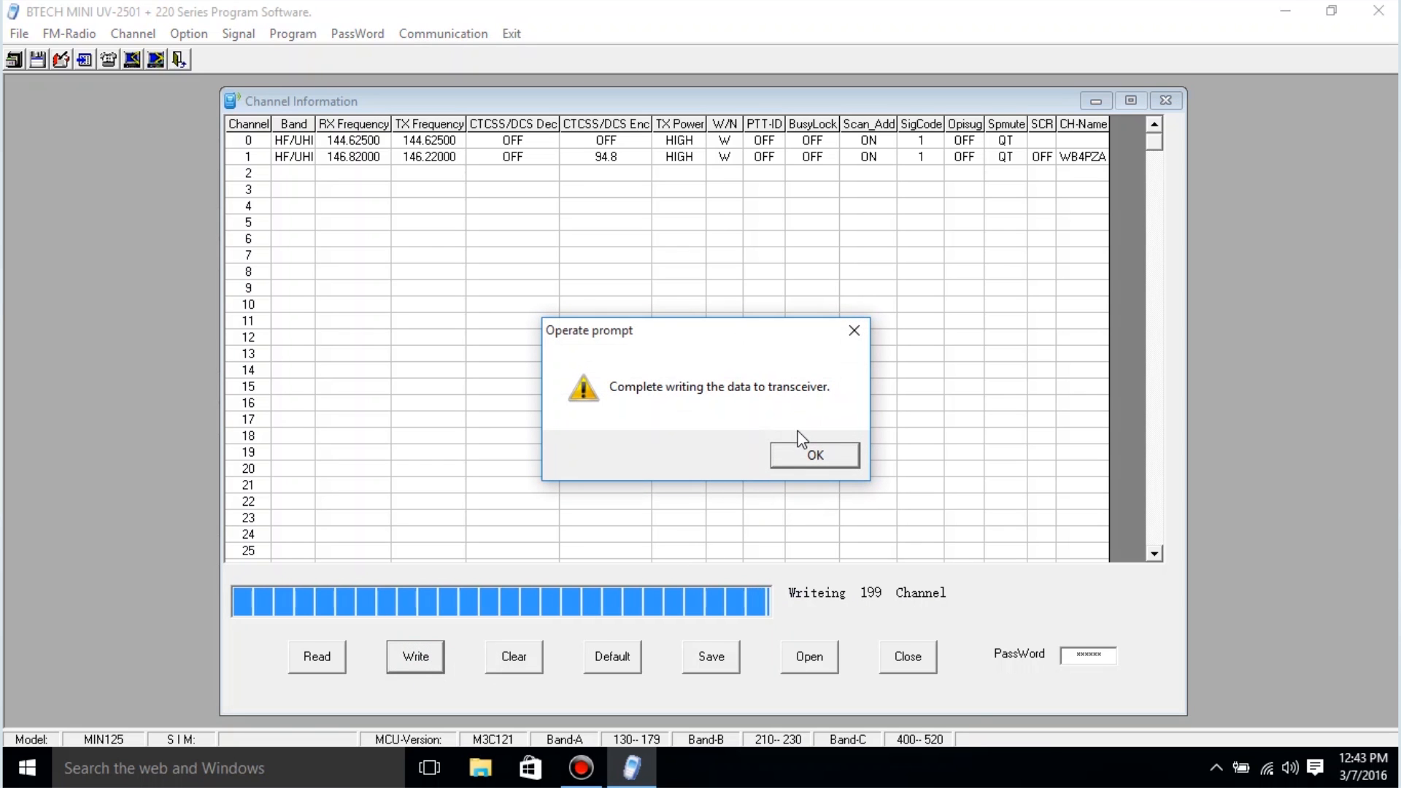
click(800, 457)
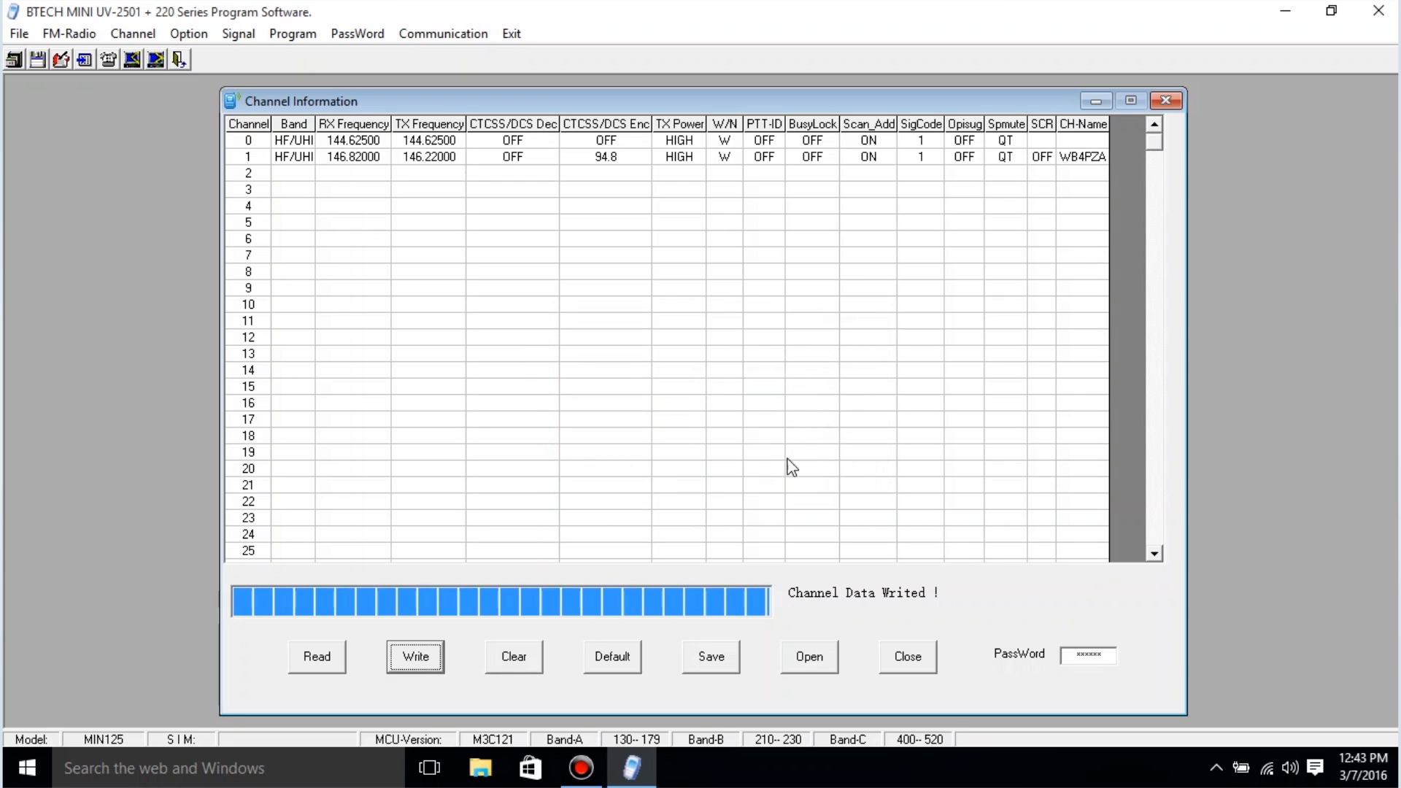
Save the channel data as My Settings.dat in the BTECH2501(+220)_CPS folder, and close the channel window and the program.
click(711, 670)
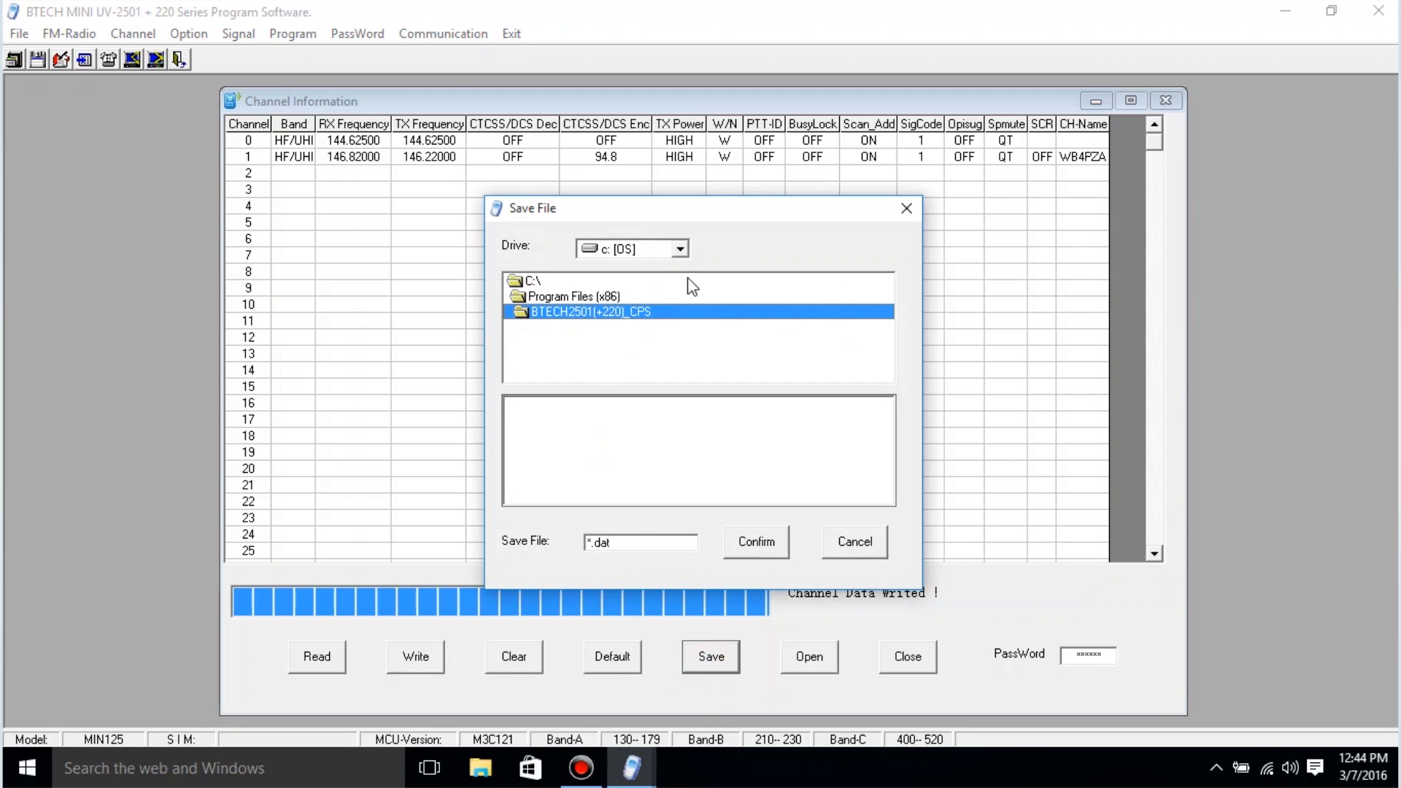
click(591, 544)
key(BackSpace)
text(My Settings)
click(752, 541)
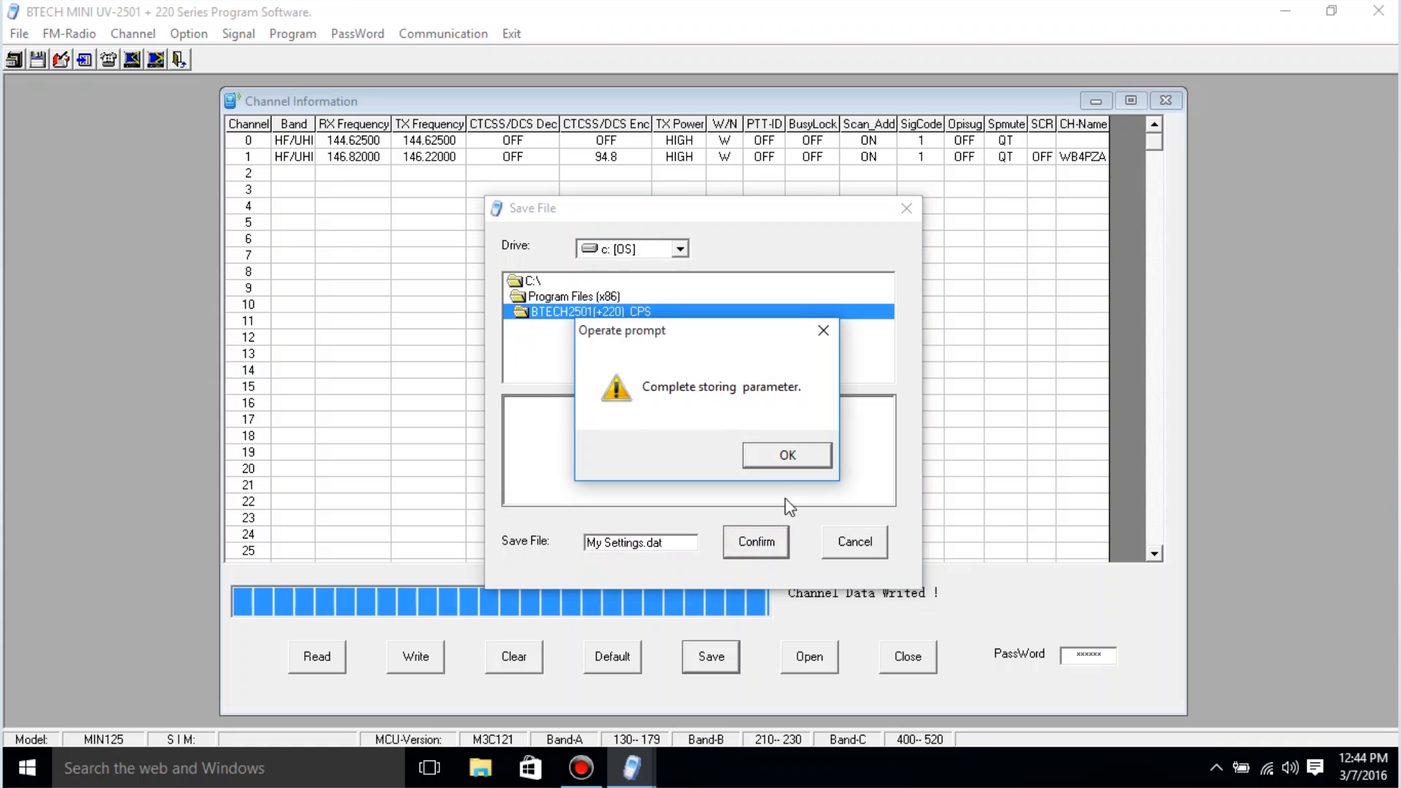
click(811, 450)
click(904, 656)
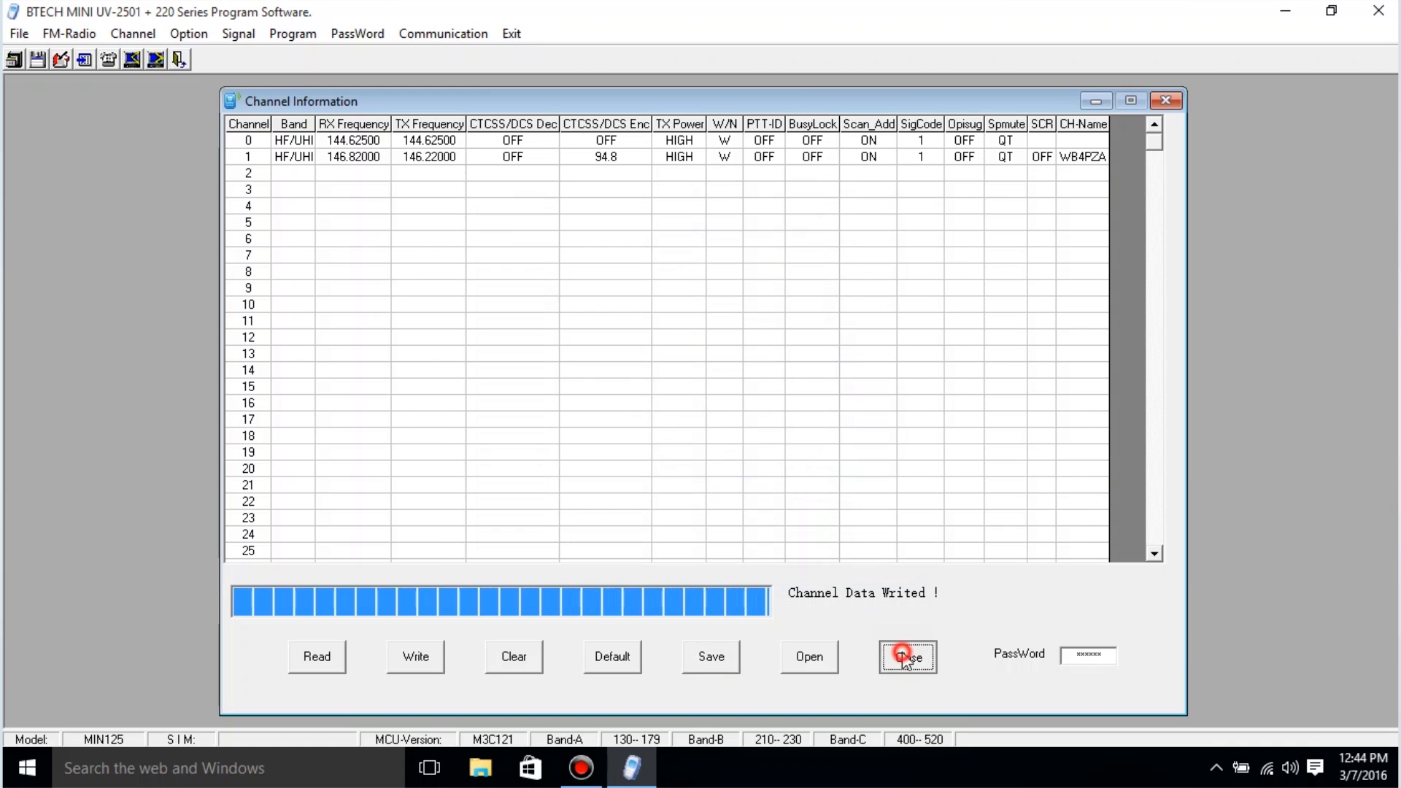
click(1382, 11)
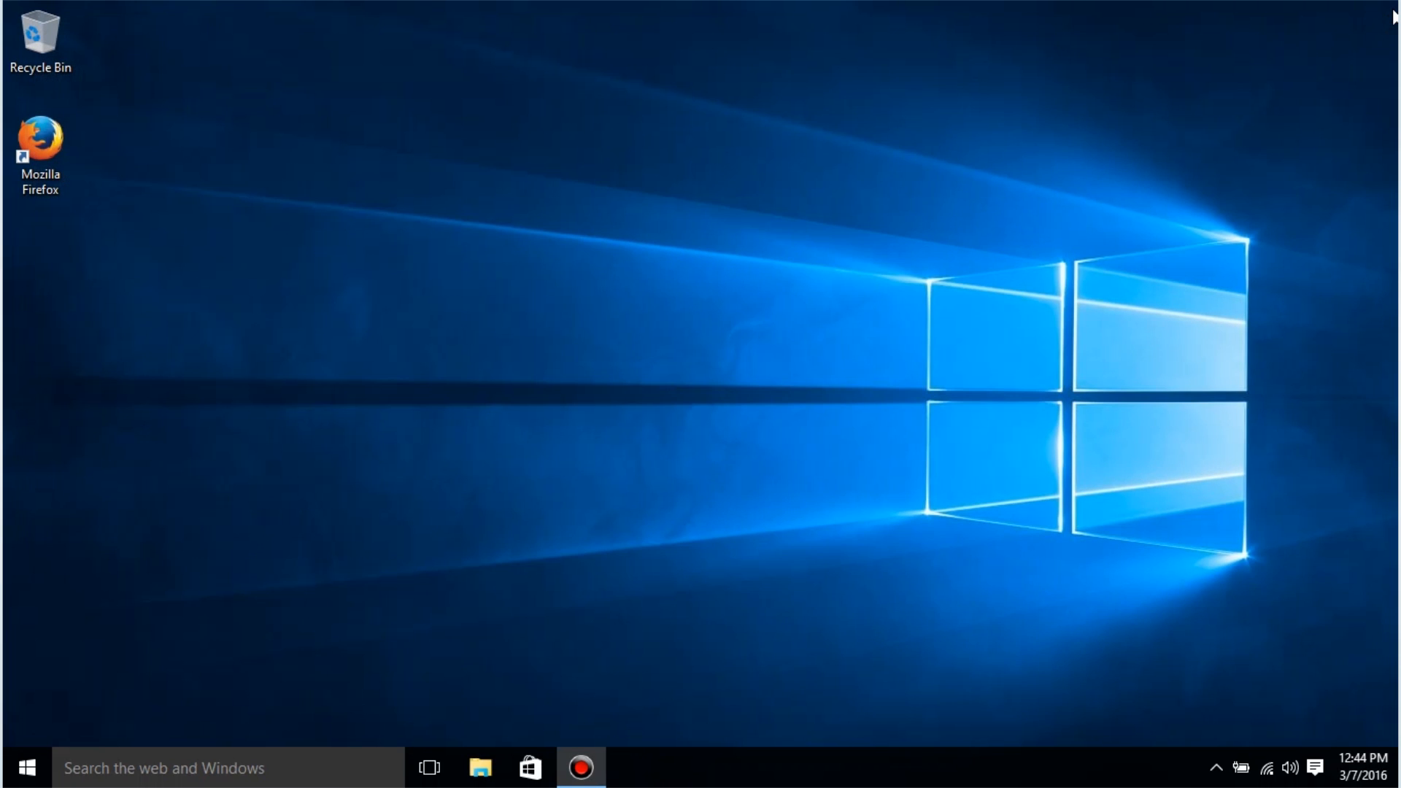